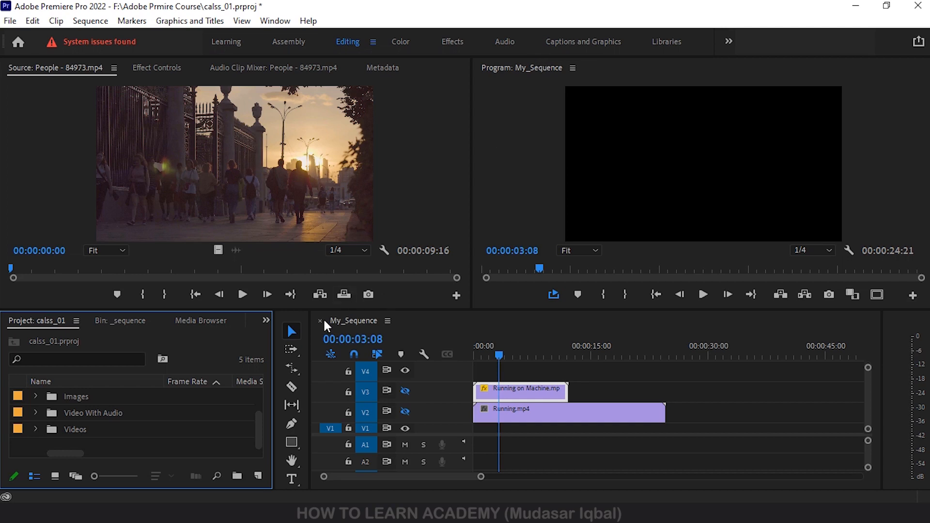
{"action": "left_click", "coordinate": [293, 371]}
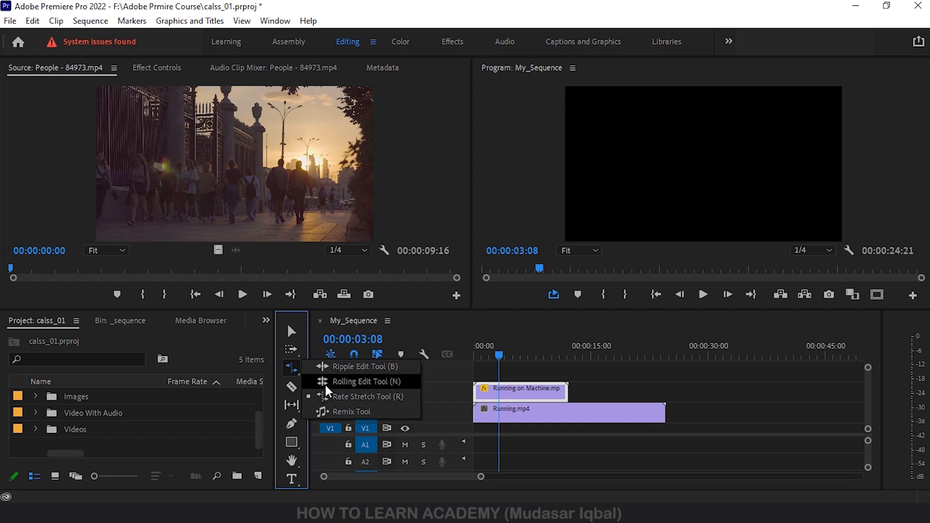
{"action": "left_click", "coordinate": [356, 398]}
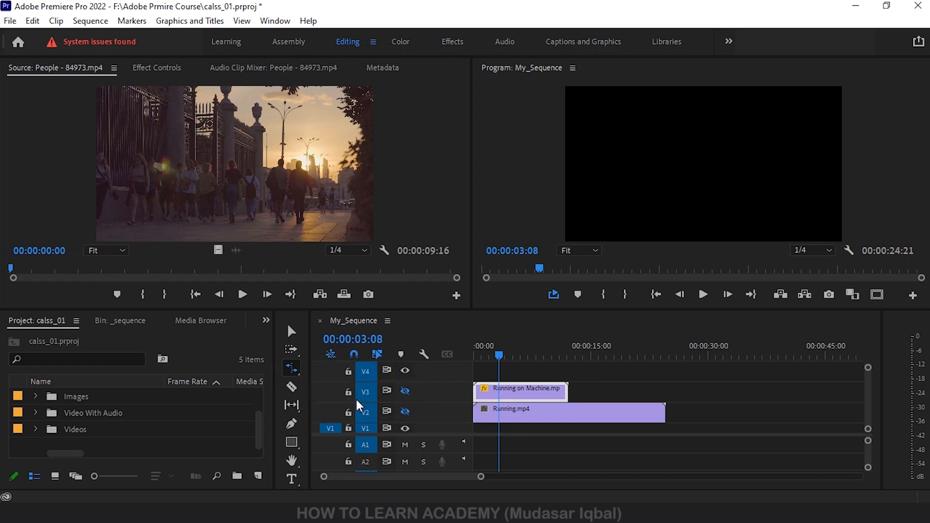
{"action": "left_click", "coordinate": [290, 332]}
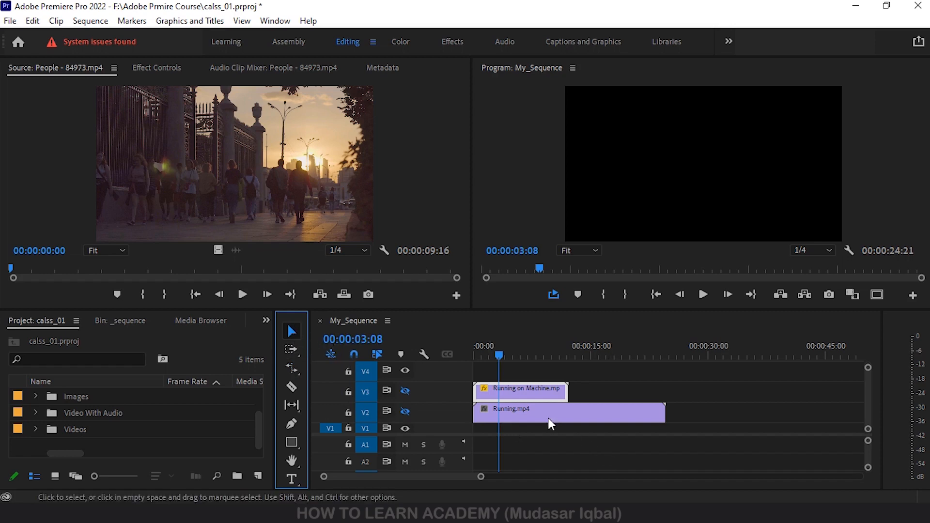
- Turn on output for track V2 and play the Running.mp4 clip from the start of the sequence
{"action": "left_click", "coordinate": [405, 411]}
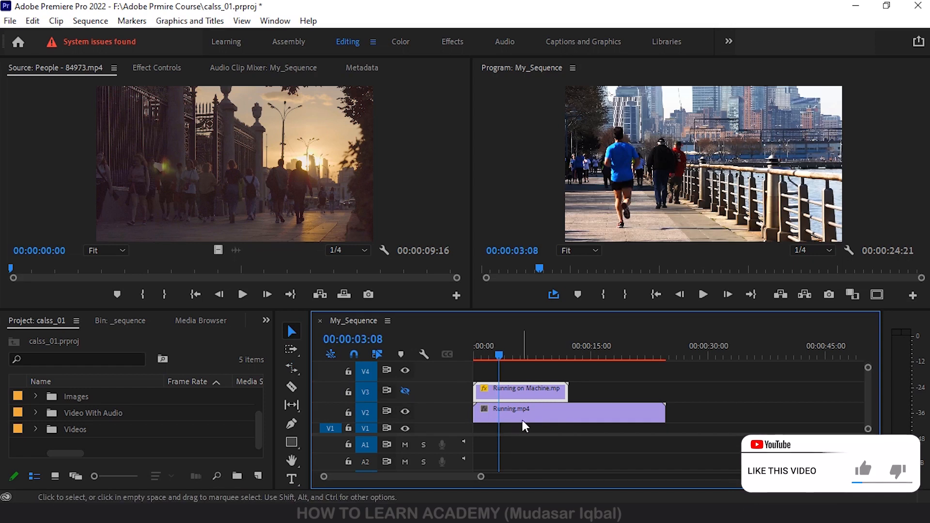
{"action": "left_click", "coordinate": [519, 414]}
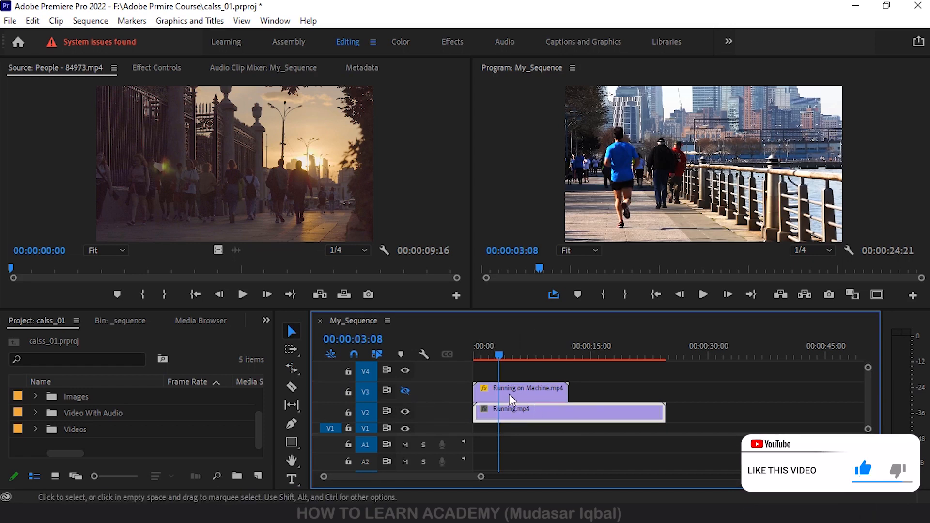
{"action": "left_click_drag", "start_coordinate": [500, 354], "coordinate": [464, 353]}
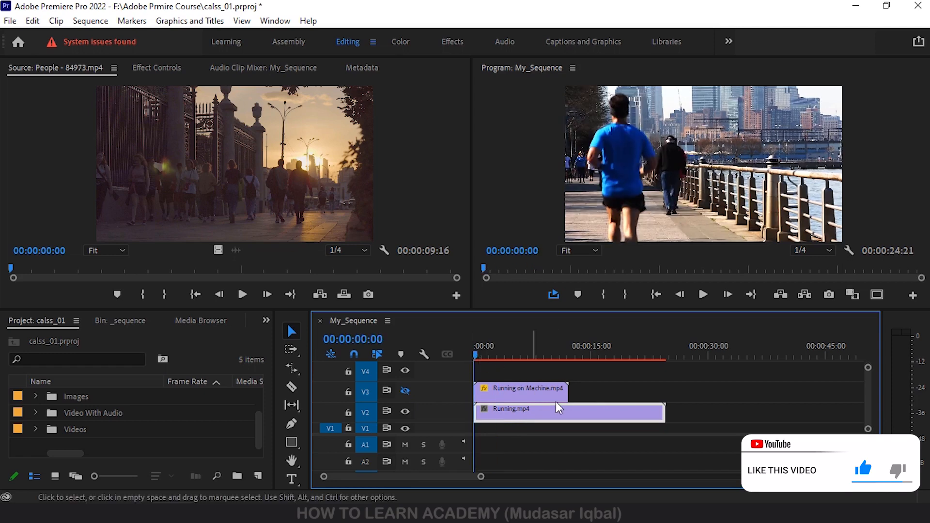
{"action": "key", "text": "space"}
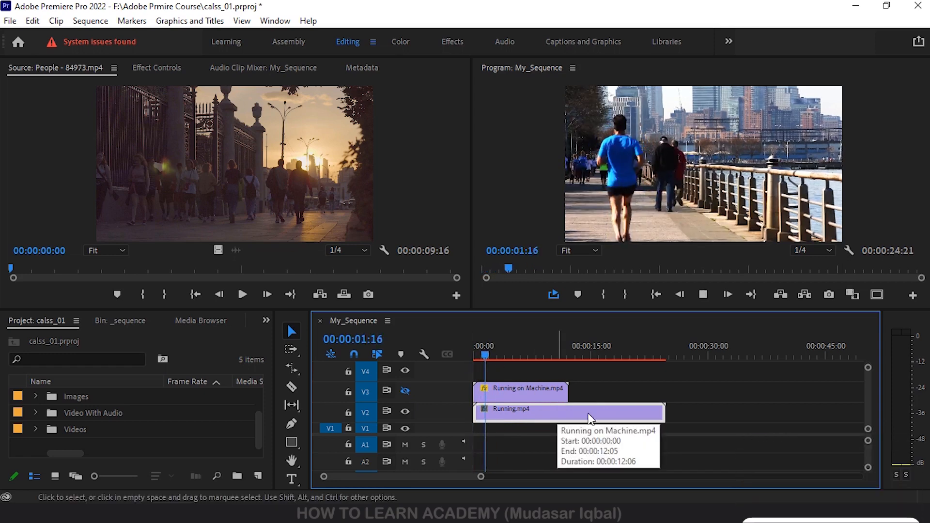
{"action": "key", "text": "space"}
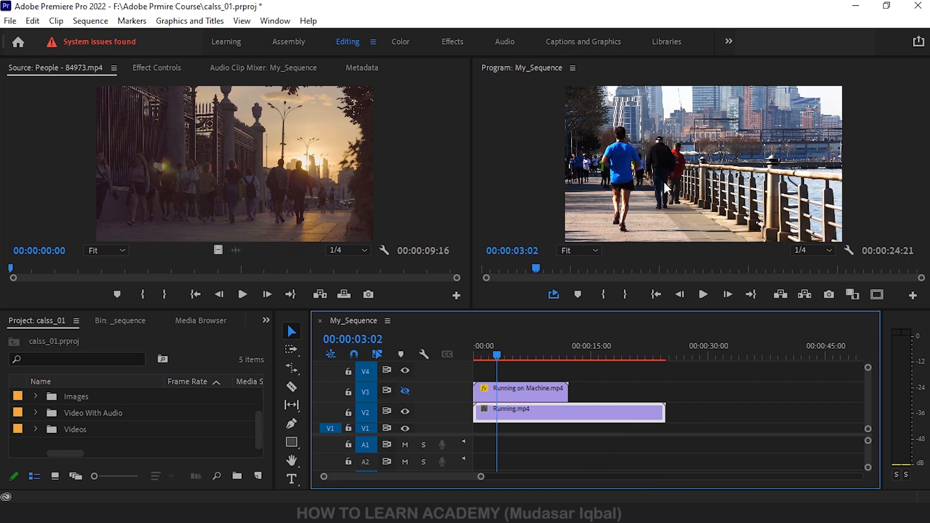
{"action": "key", "text": "space"}
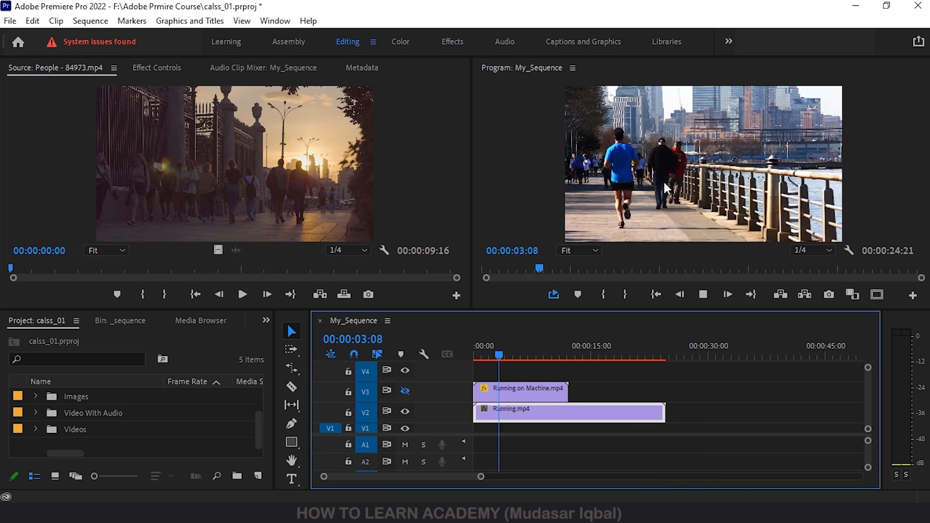
{"action": "key", "text": "space"}
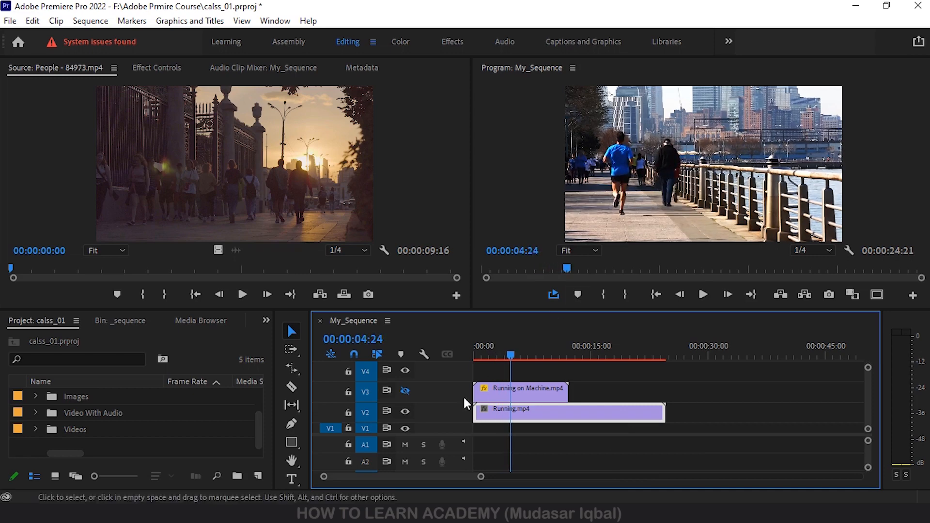
- Hide track V2, show track V3 and play the Running on Machine.mp4 clip from the sequence start
{"action": "left_click", "coordinate": [405, 411]}
{"action": "left_click", "coordinate": [405, 391]}
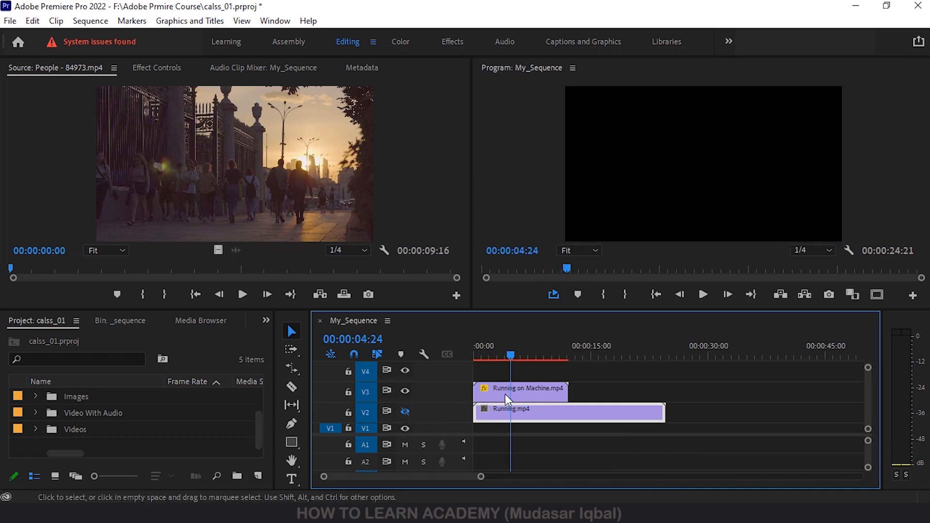
{"action": "left_click_drag", "start_coordinate": [513, 354], "coordinate": [474, 357]}
{"action": "key", "text": "space"}
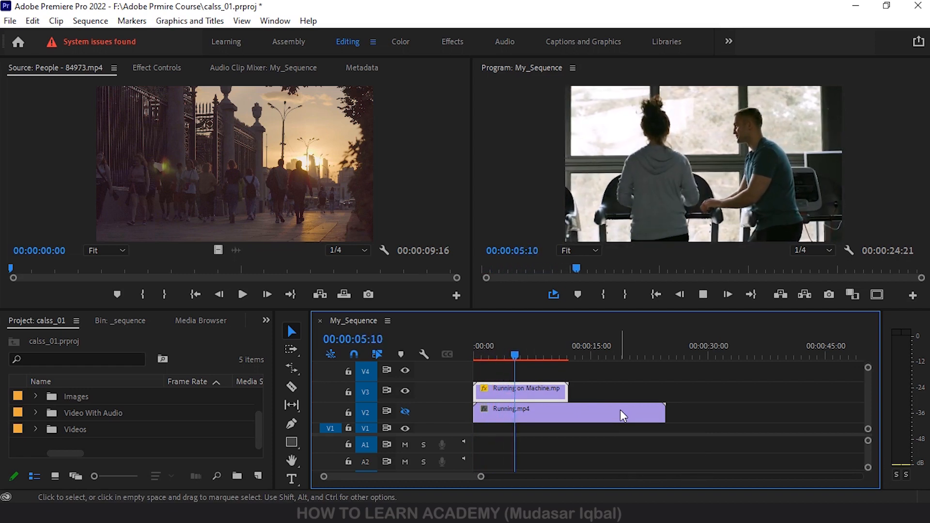
{"action": "key", "text": "space"}
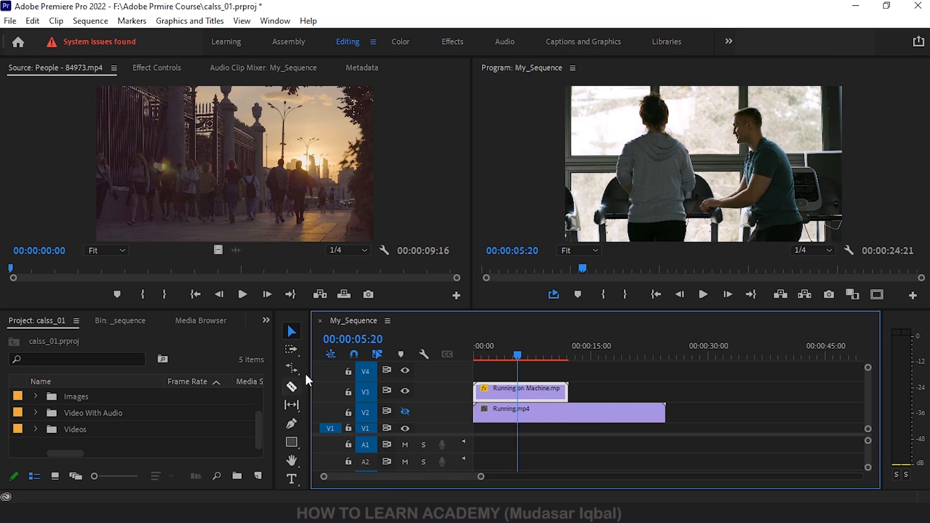
- Switch the output back to track V2 with V3 hidden, and resume playing the Running.mp4 clip
{"action": "left_click", "coordinate": [550, 412]}
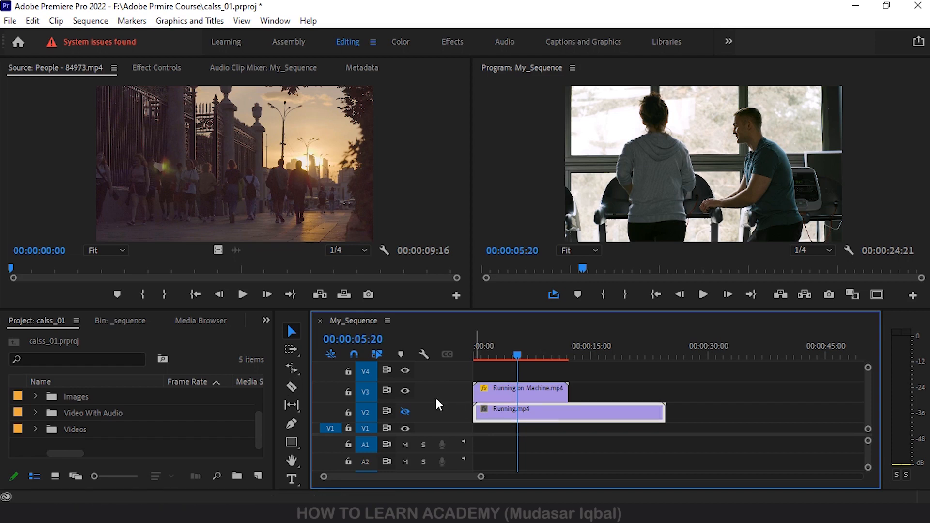
{"action": "left_click", "coordinate": [403, 412]}
{"action": "left_click", "coordinate": [405, 391]}
{"action": "left_click", "coordinate": [538, 386]}
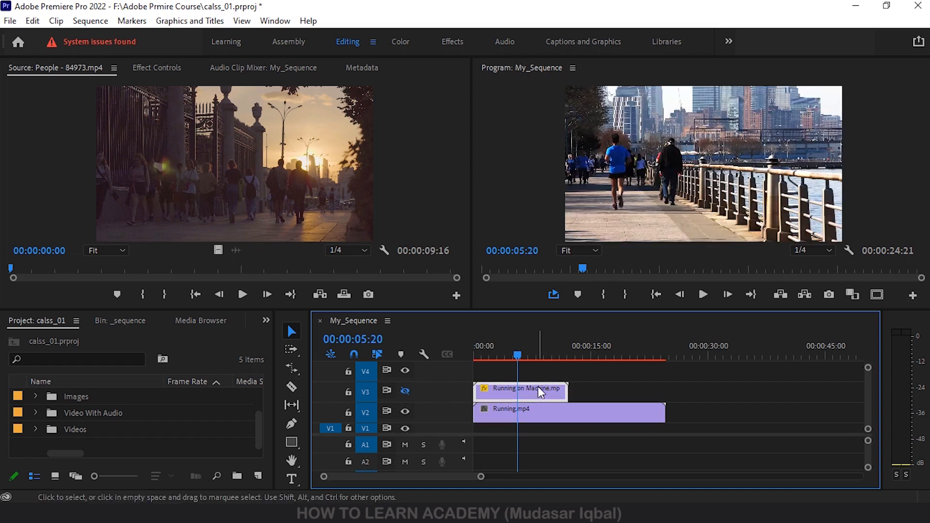
{"action": "left_click", "coordinate": [561, 419]}
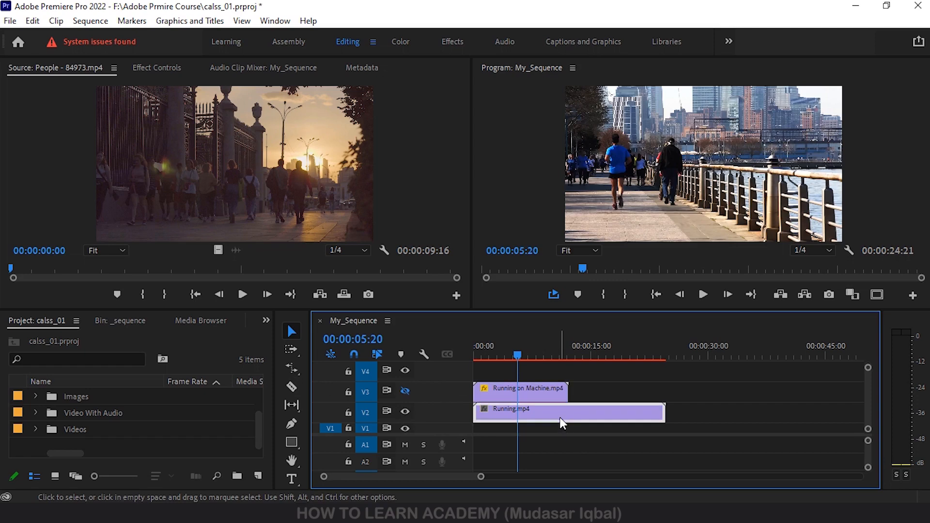
{"action": "key", "text": "space"}
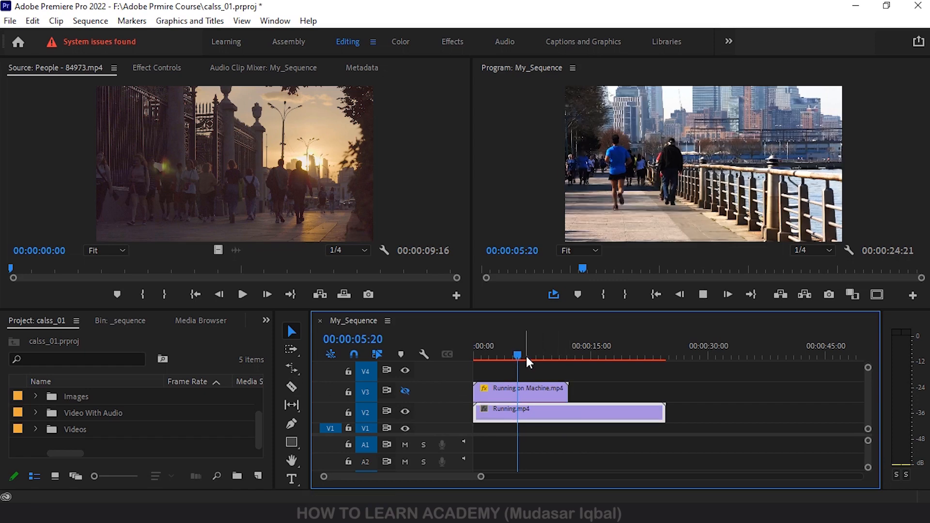
{"action": "key", "text": "space"}
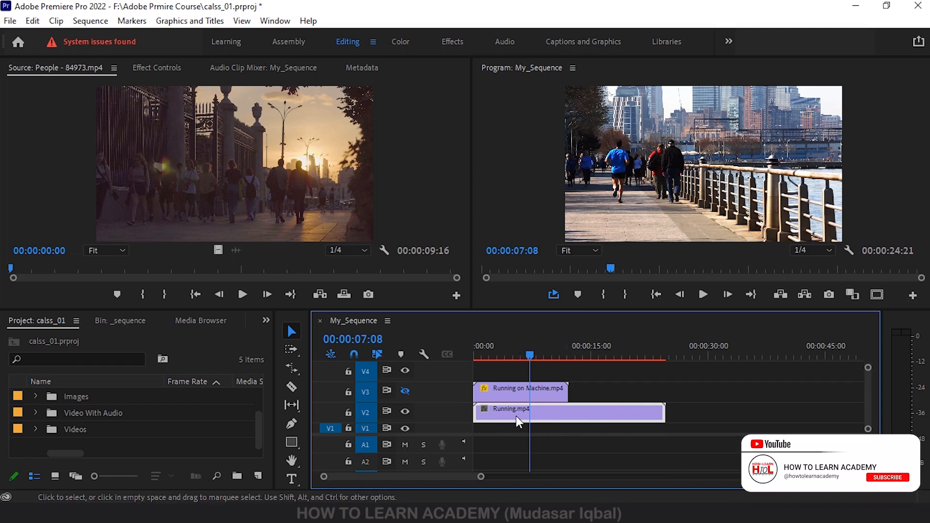
- Speed up Running.mp4 on V2 with the Rate Stretch Tool by shortening it to the end of the V3 clip
{"action": "mouse_move", "coordinate": [505, 412]}
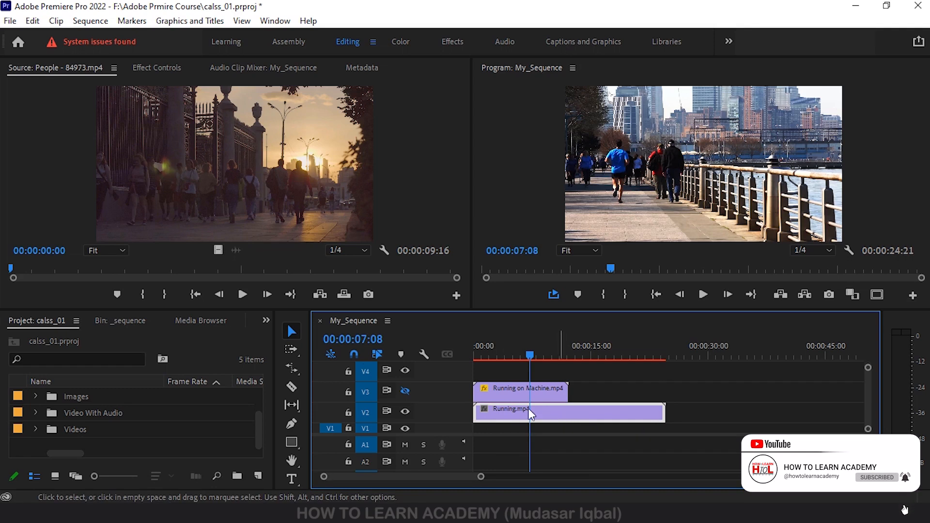
{"action": "left_click", "coordinate": [294, 365]}
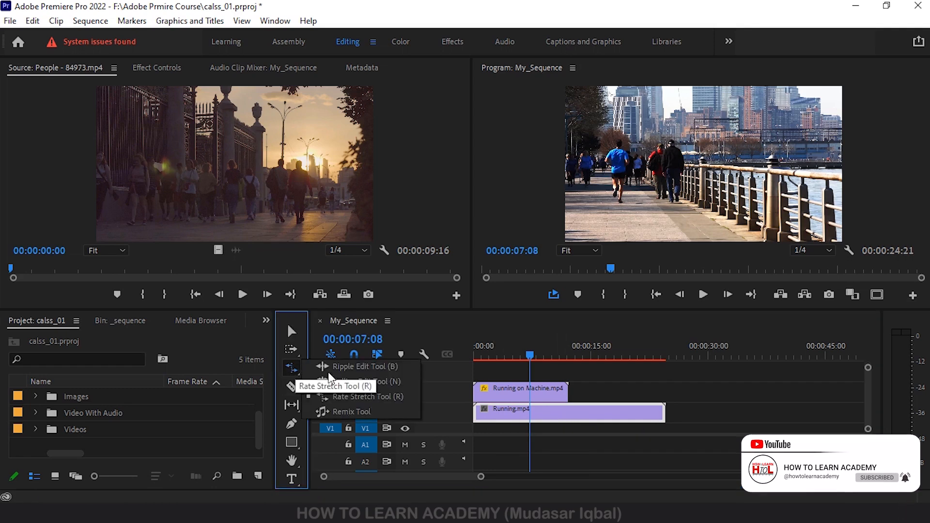
{"action": "left_click", "coordinate": [371, 395]}
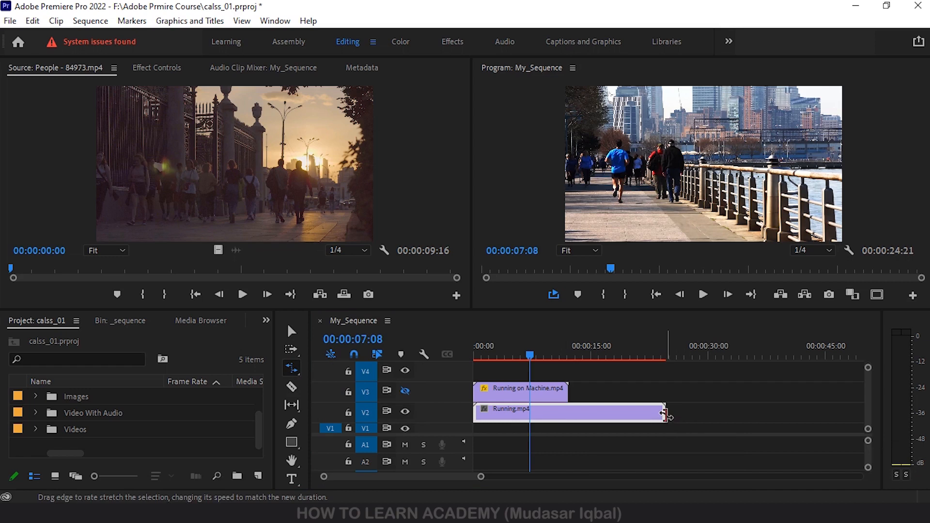
{"action": "left_click_drag", "start_coordinate": [665, 413], "coordinate": [569, 416]}
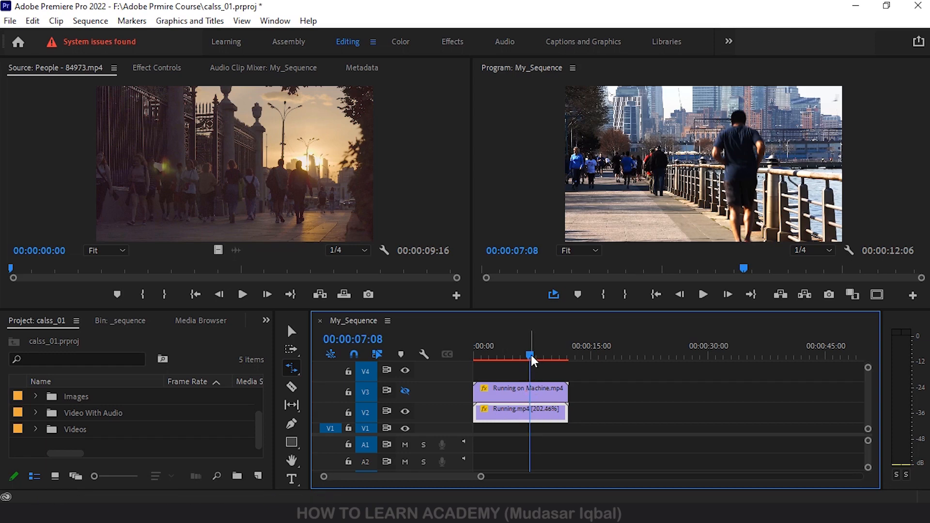
- Play the shortened Running.mp4 clip from the start of the sequence to check its faster motion
{"action": "left_click_drag", "start_coordinate": [531, 355], "coordinate": [474, 359]}
{"action": "key", "text": "space"}
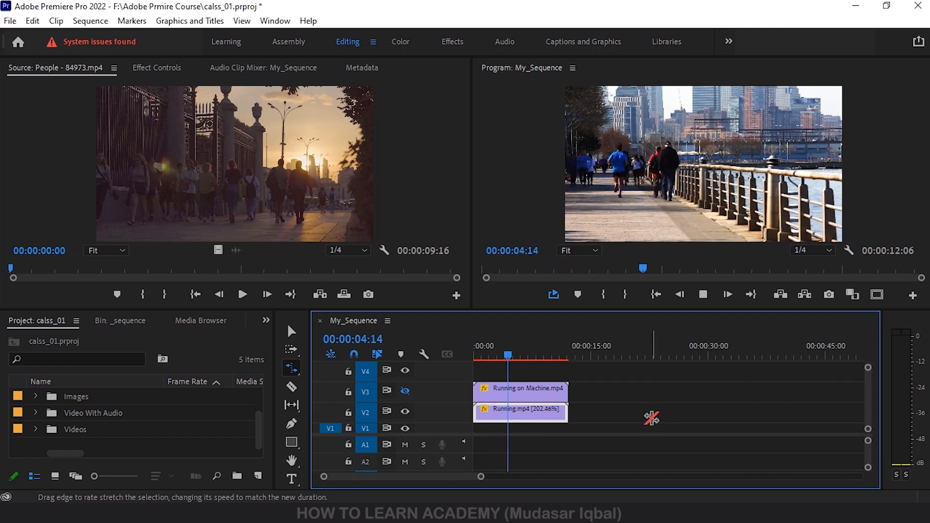
{"action": "key", "text": "space"}
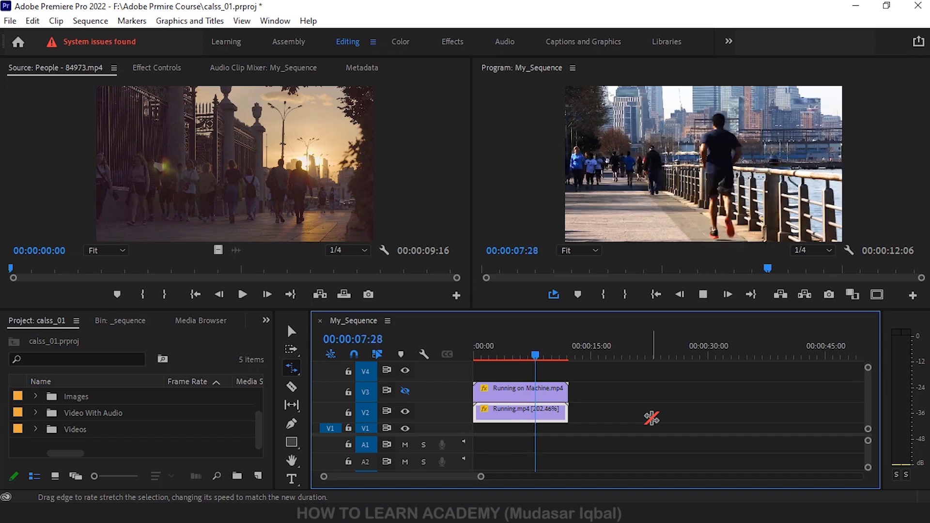
{"action": "key", "text": "space"}
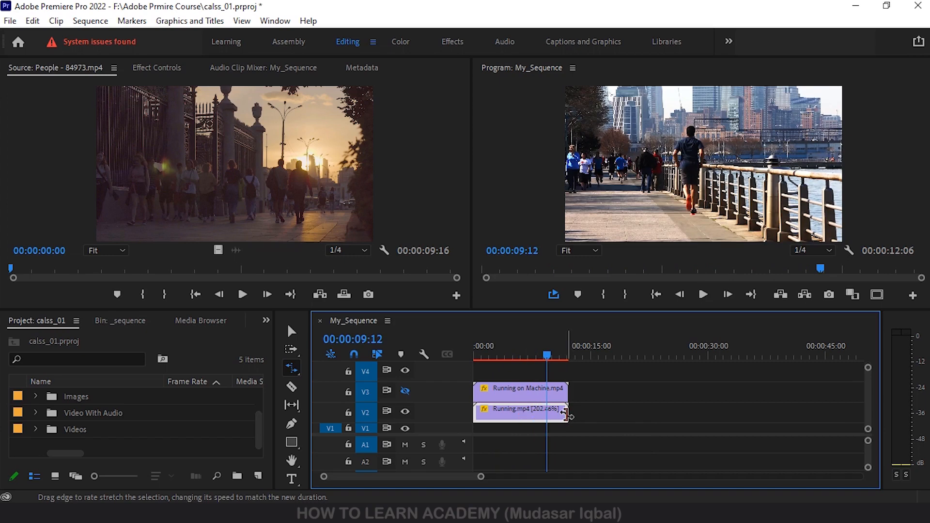
- Rate-stretch Running.mp4 back to its original length and further to about 00:00:58:28, slowing it to about 42% speed
{"action": "left_click_drag", "start_coordinate": [568, 414], "coordinate": [665, 414]}
{"action": "key", "text": "space"}
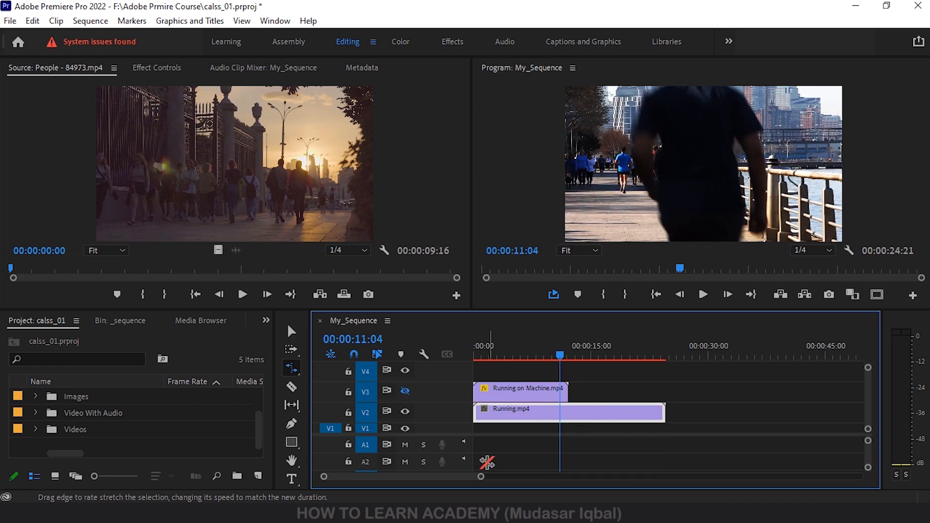
{"action": "left_click_drag", "start_coordinate": [481, 476], "coordinate": [536, 476]}
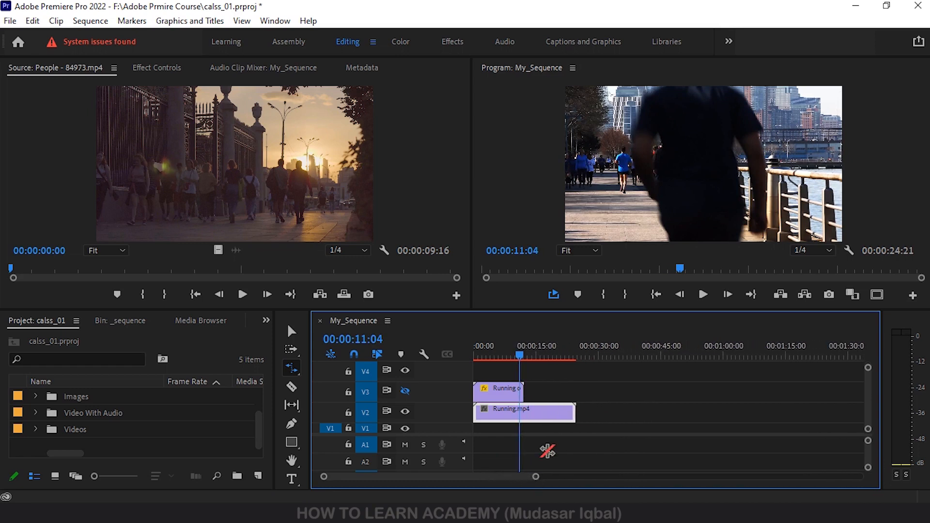
{"action": "left_click_drag", "start_coordinate": [575, 412], "coordinate": [719, 413]}
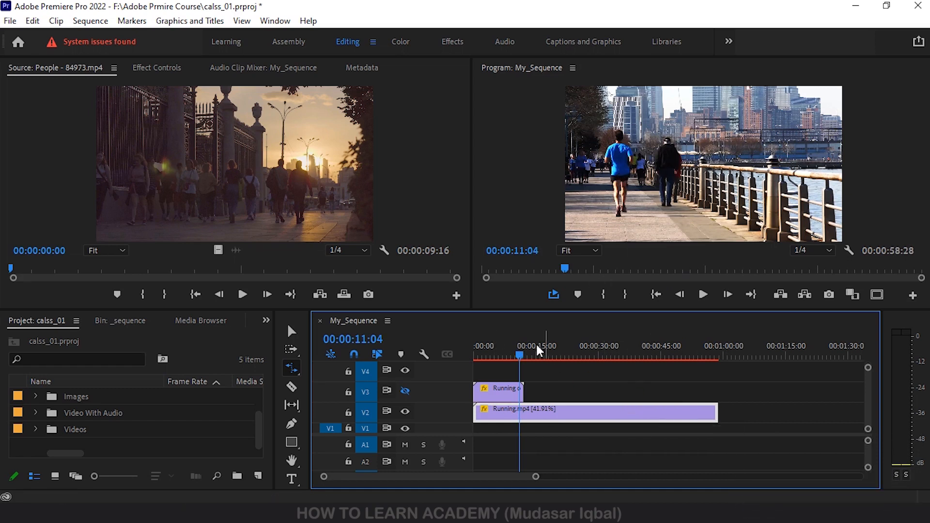
- Play the lengthened Running.mp4 clip from within its first part to check its slow motion
{"action": "left_click_drag", "start_coordinate": [511, 345], "coordinate": [505, 351]}
{"action": "key", "text": "space"}
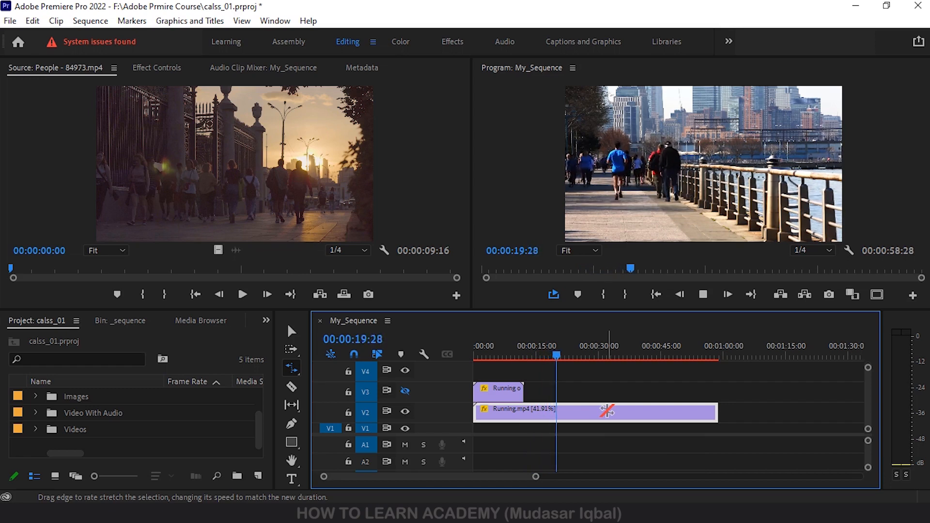
{"action": "key", "text": "space"}
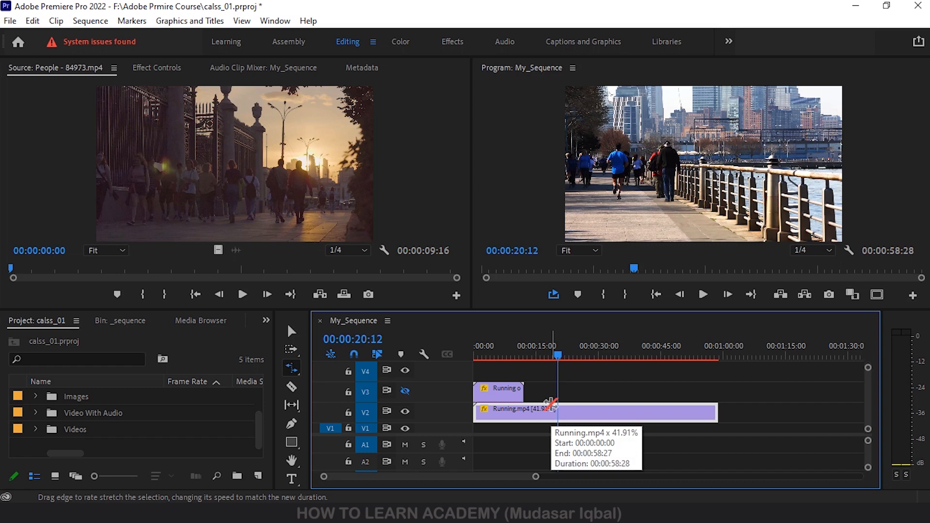
- Hide track V2, show track V3 again and play its treadmill clip from the start at its present speed
{"action": "left_click", "coordinate": [406, 412]}
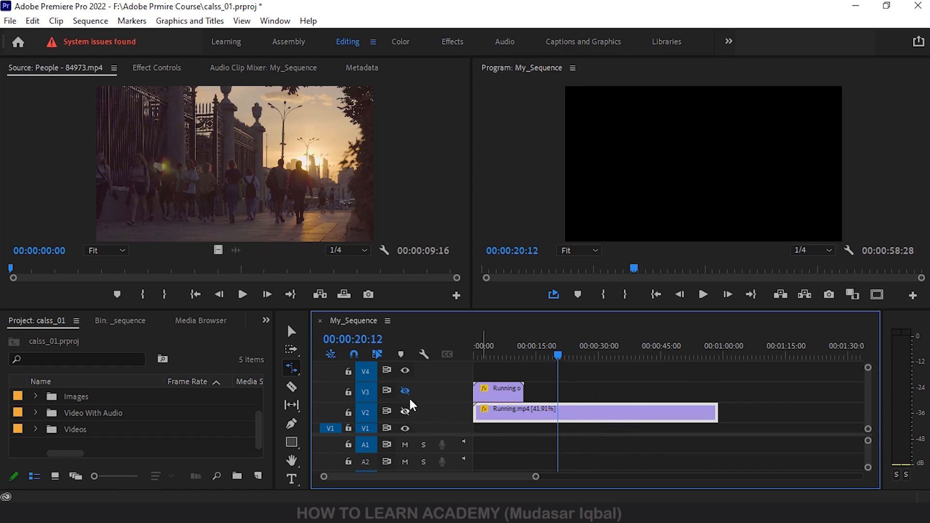
{"action": "left_click", "coordinate": [407, 391]}
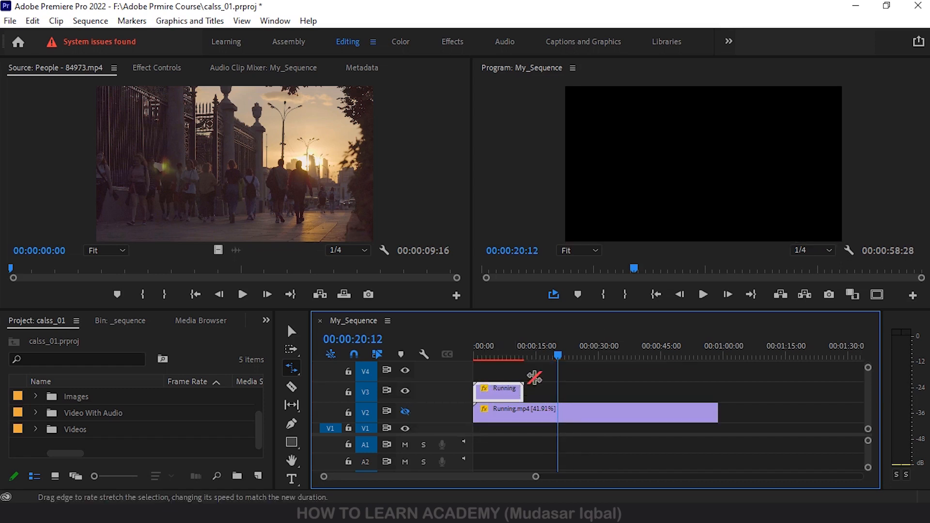
{"action": "left_click_drag", "start_coordinate": [557, 355], "coordinate": [440, 359]}
{"action": "key", "text": "space"}
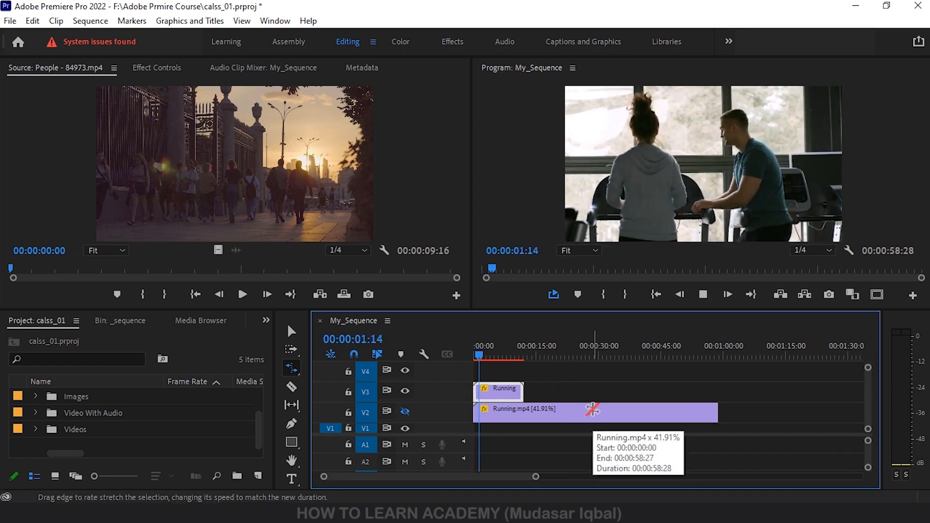
{"action": "key", "text": "space"}
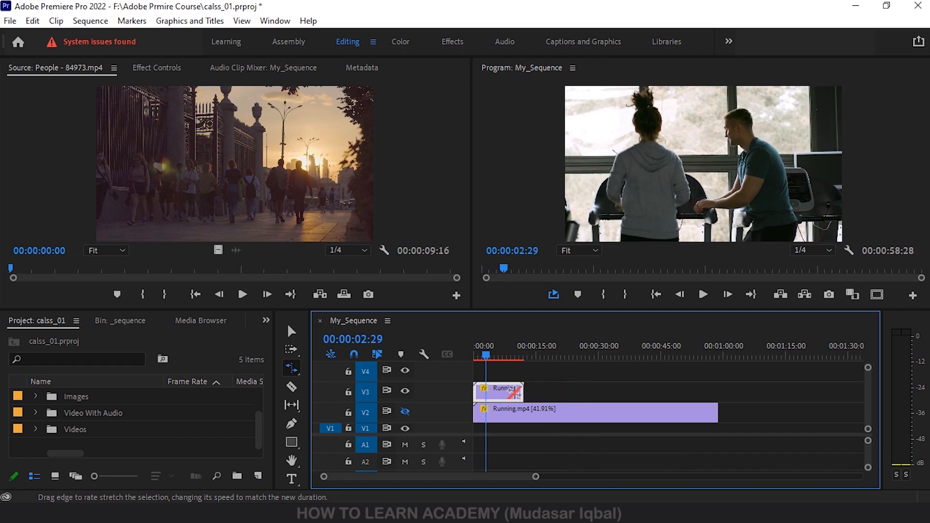
- Rate-stretch the Running on Machine.mp4 clip on V3 down to about half its length to speed it up
{"action": "left_click_drag", "start_coordinate": [522, 390], "coordinate": [498, 391]}
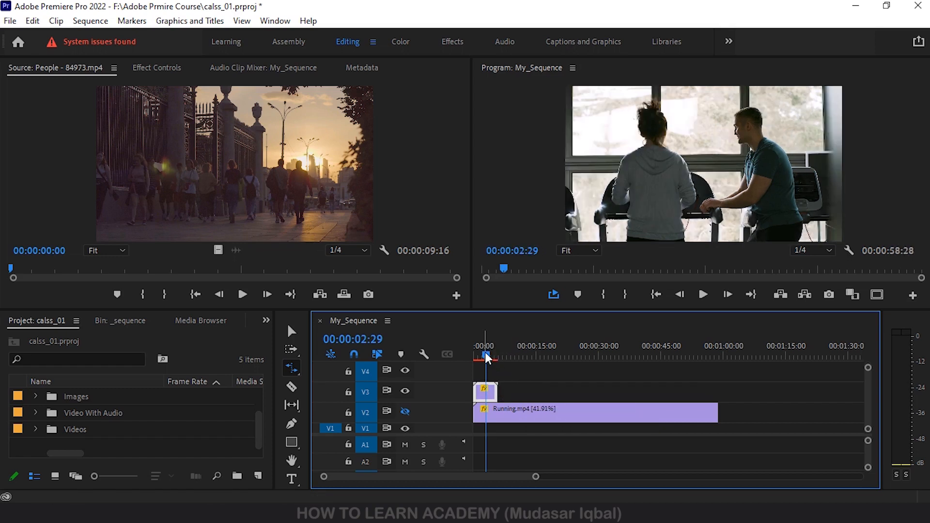
- Play the shortened Running on Machine.mp4 clip on V3 from the start to check its faster motion
{"action": "left_click_drag", "start_coordinate": [484, 353], "coordinate": [455, 349]}
{"action": "key", "text": "space"}
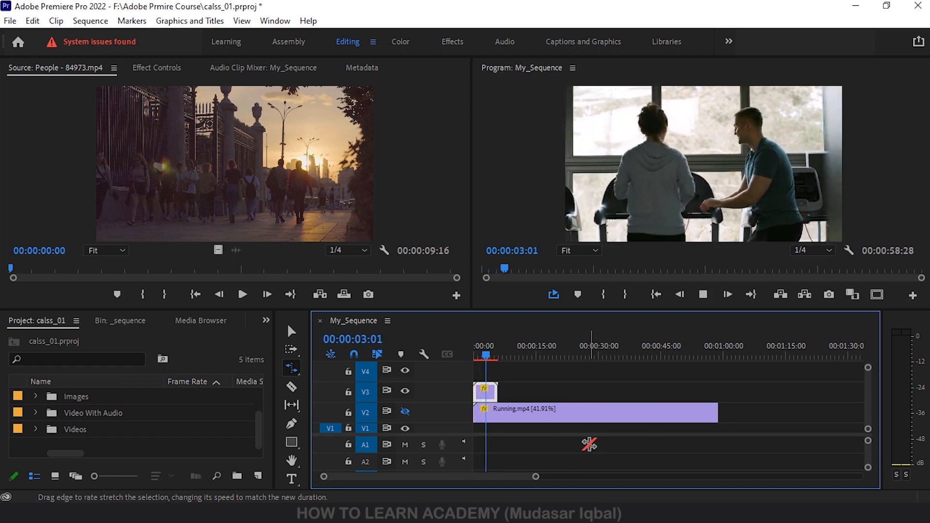
{"action": "key", "text": "space"}
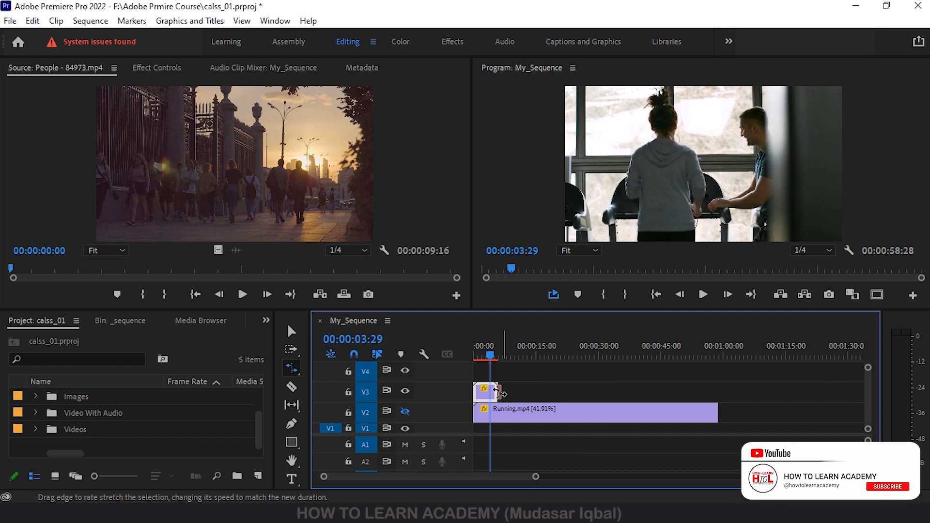
- Rate-stretch the Running on Machine.mp4 clip on V3 to about 00:00:07:17 and play it from the start
{"action": "left_click_drag", "start_coordinate": [497, 390], "coordinate": [503, 391]}
{"action": "key", "text": "Home"}
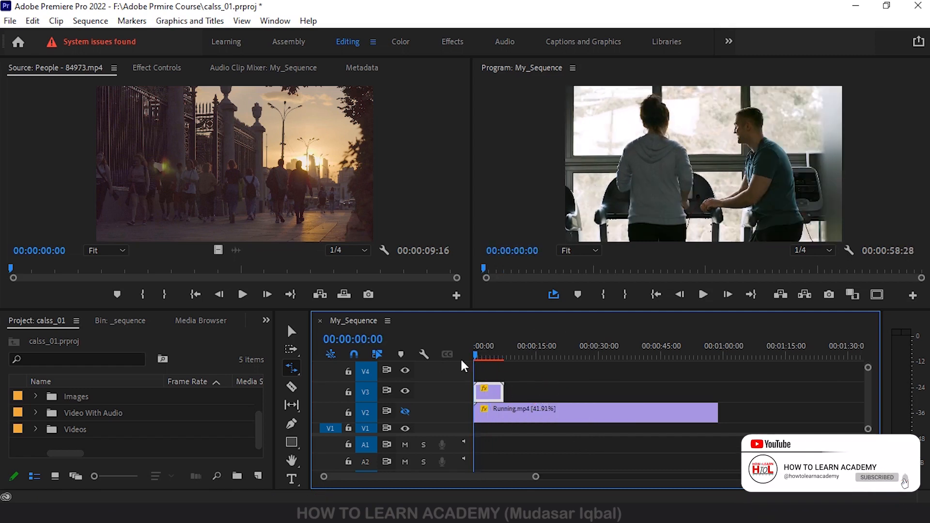
{"action": "key", "text": "space"}
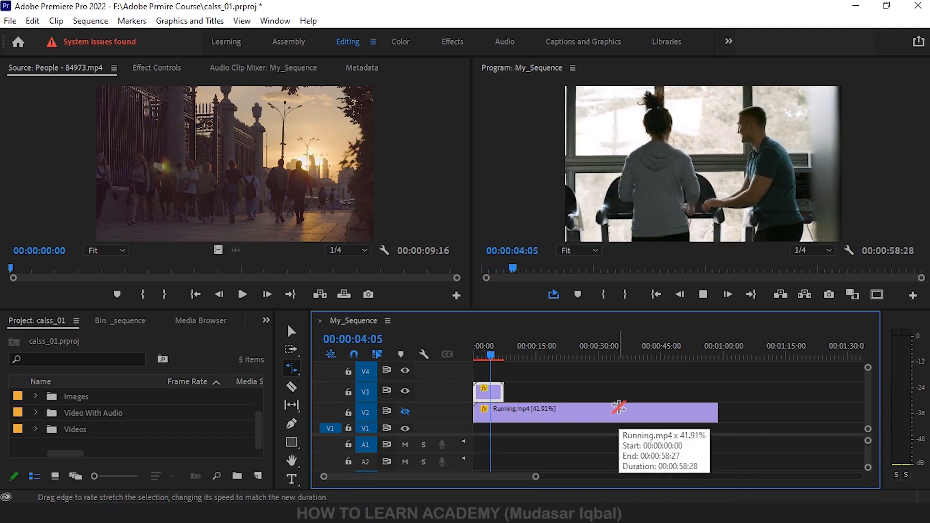
{"action": "key", "text": "space"}
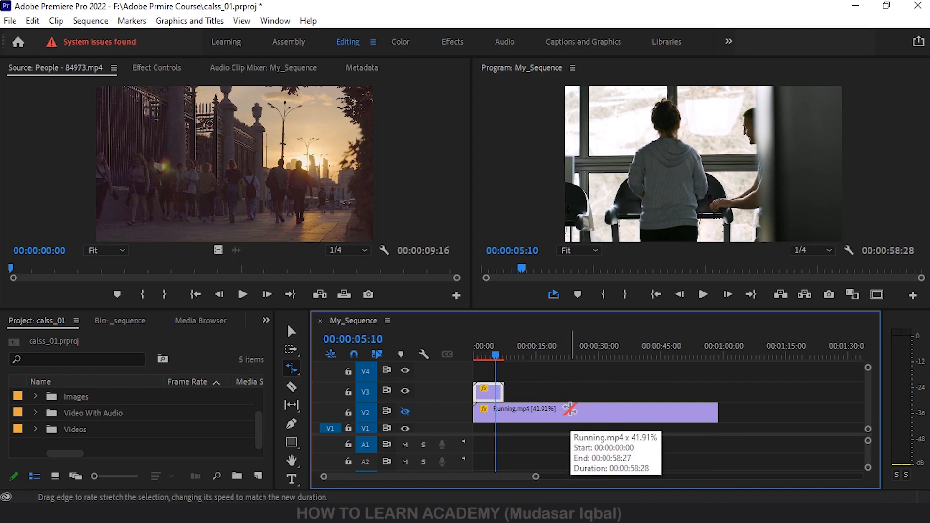
- Switch to the Selection Tool and set the Running.mp4 clip's speed to 100% in its Speed/Duration settings
{"action": "left_click", "coordinate": [290, 367]}
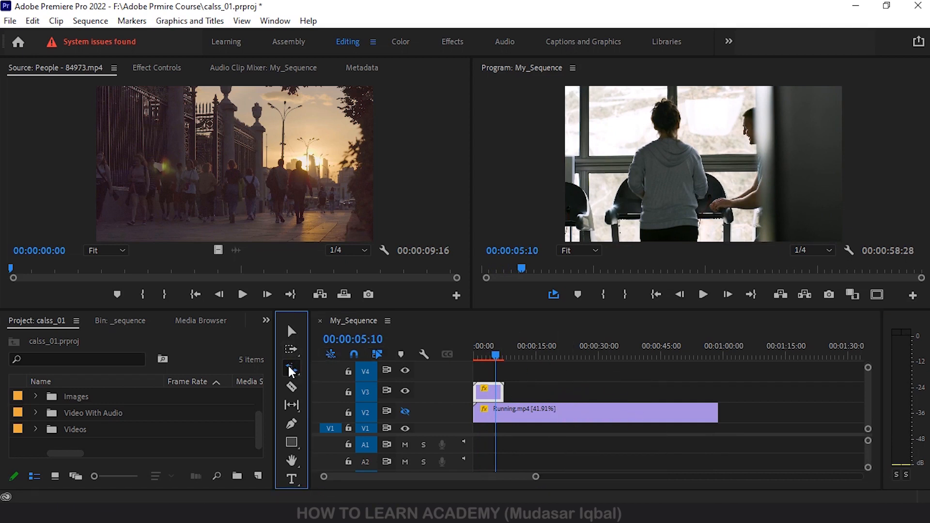
{"action": "left_click", "coordinate": [292, 332]}
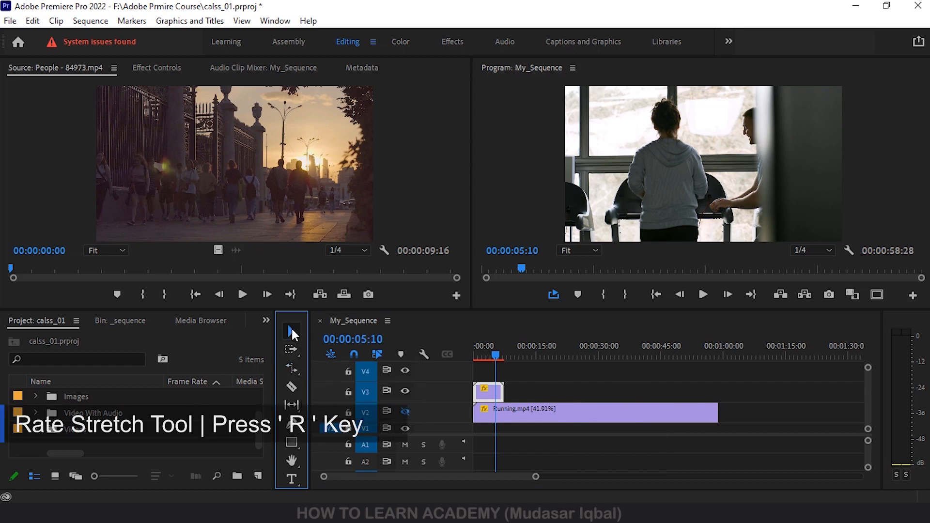
{"action": "left_click", "coordinate": [563, 411]}
{"action": "right_click", "coordinate": [562, 409]}
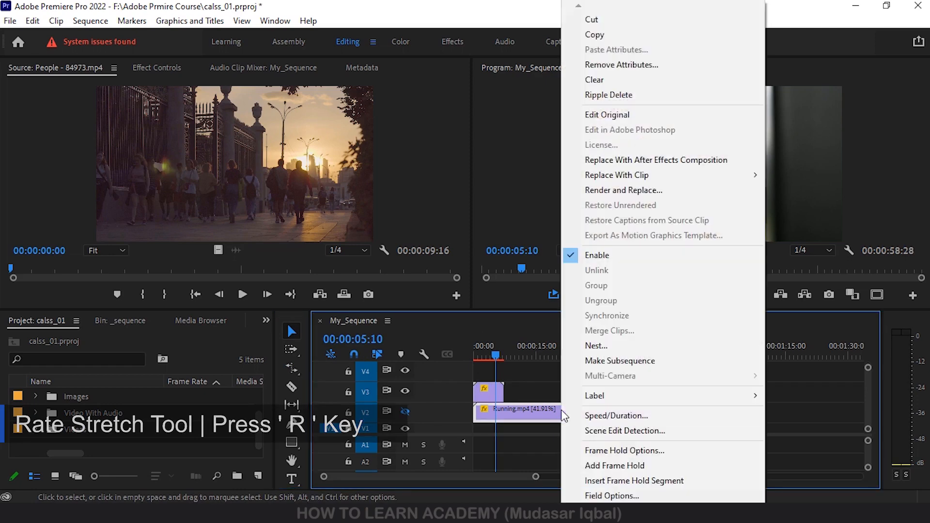
{"action": "left_click", "coordinate": [617, 416]}
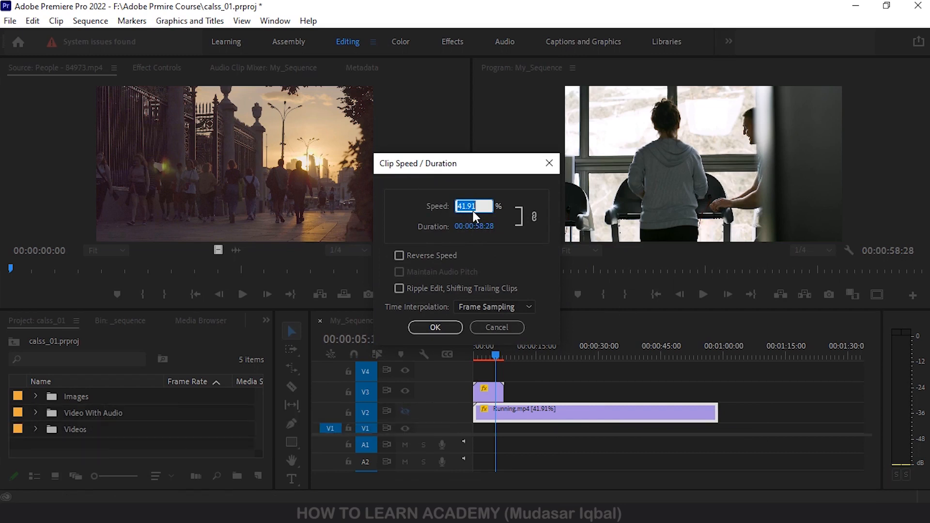
{"action": "left_click", "coordinate": [483, 203]}
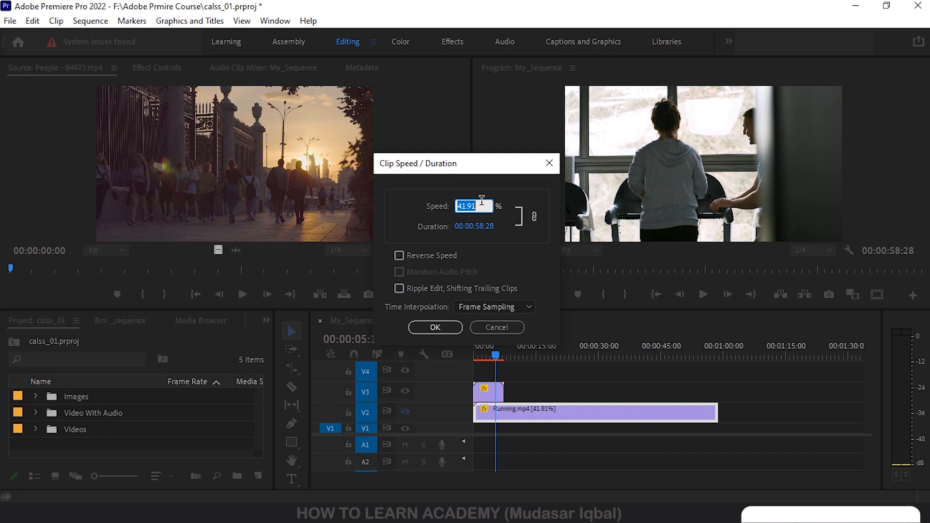
{"action": "left_click_drag", "start_coordinate": [483, 203], "coordinate": [339, 202]}
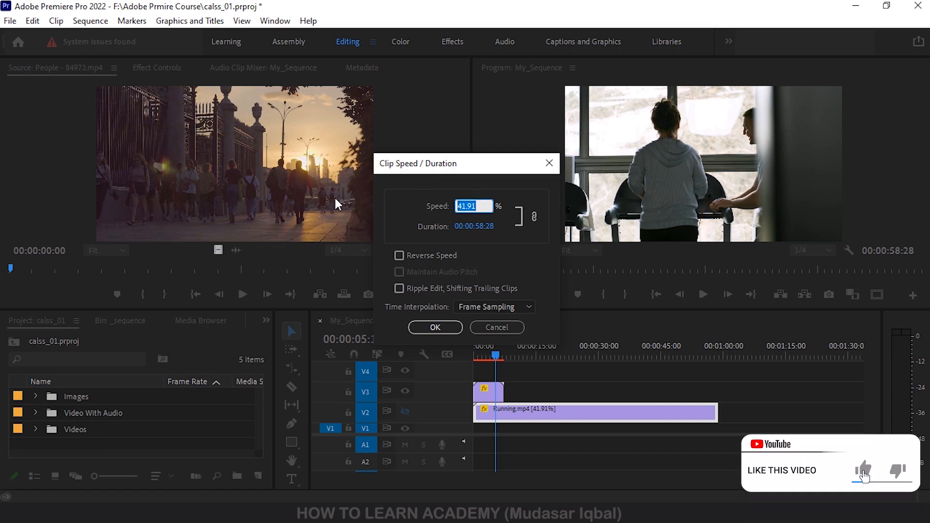
{"action": "type", "text": "10"}
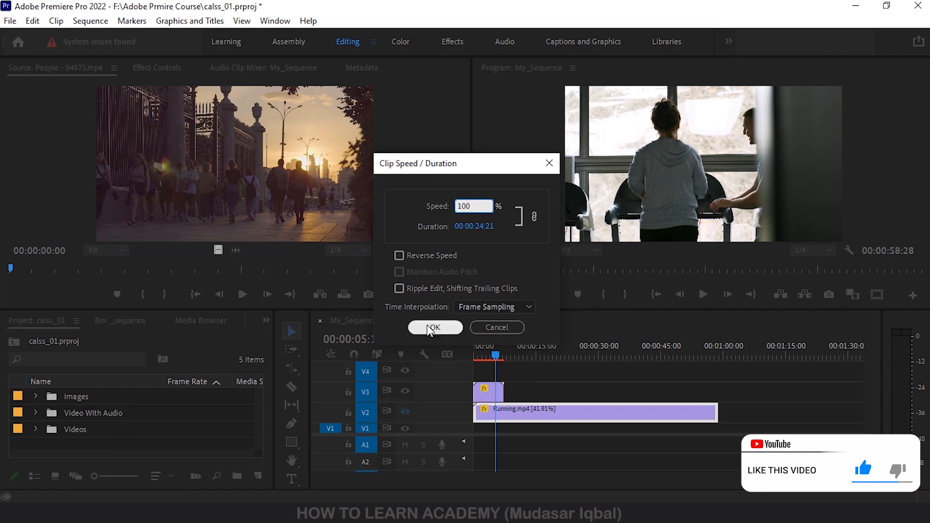
{"action": "type", "text": "0"}
{"action": "left_click", "coordinate": [435, 328]}
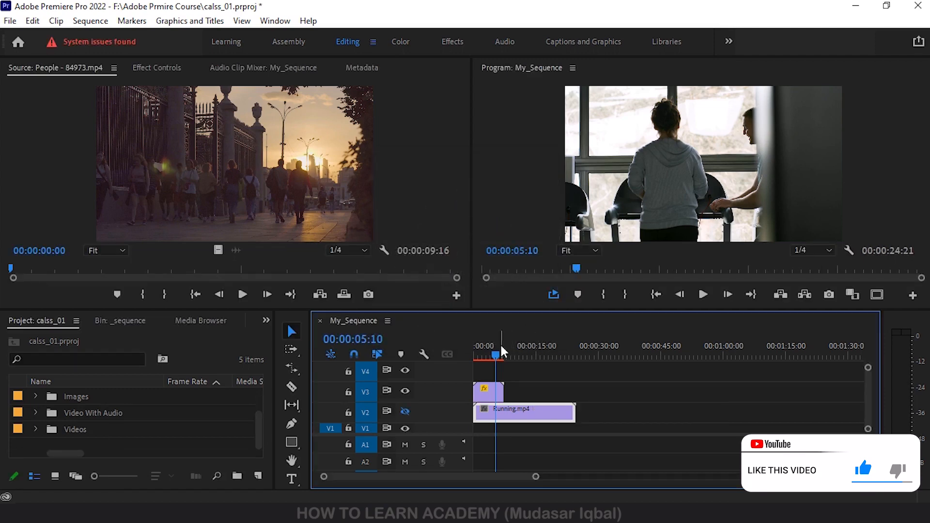
- Show track V2, hide track V3 and play Running.mp4 to check its motion at normal speed
{"action": "left_click_drag", "start_coordinate": [500, 343], "coordinate": [507, 341]}
{"action": "key", "text": "space"}
{"action": "key", "text": "space"}
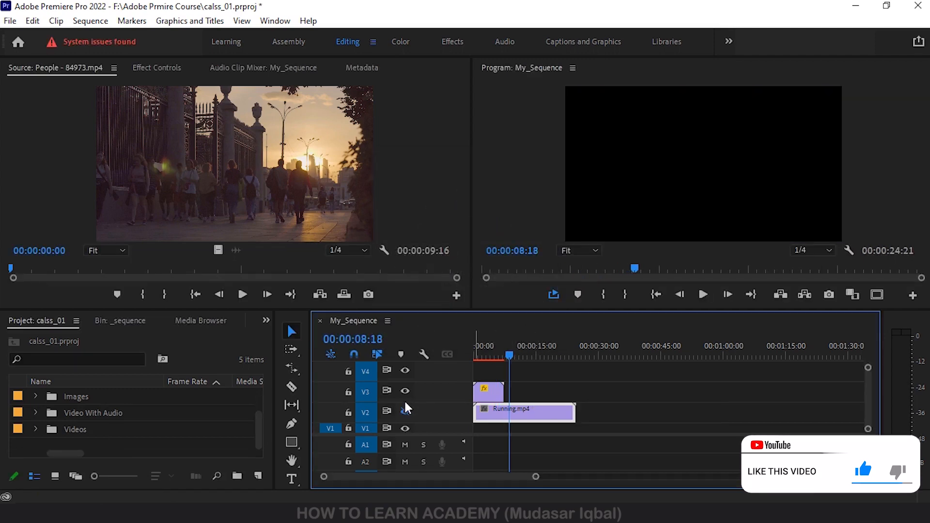
{"action": "left_click", "coordinate": [405, 410]}
{"action": "left_click", "coordinate": [405, 390]}
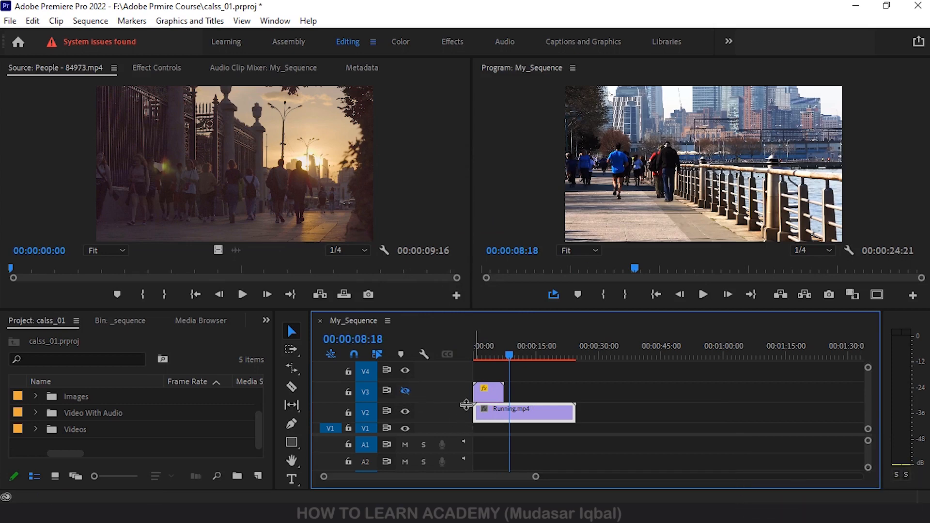
{"action": "key", "text": "space"}
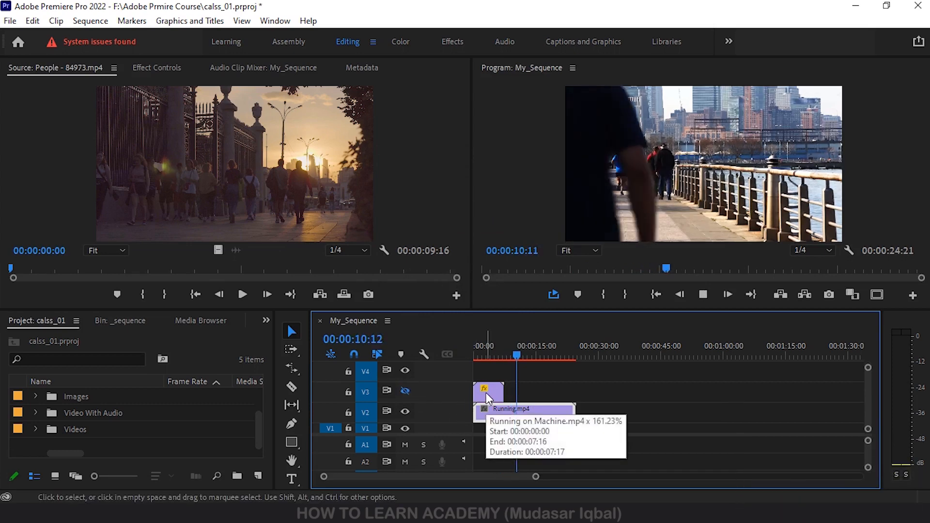
{"action": "key", "text": "space"}
- Set the Running.mp4 clip's speed to 150% in its Speed/Duration settings and play part of it
{"action": "right_click", "coordinate": [545, 414]}
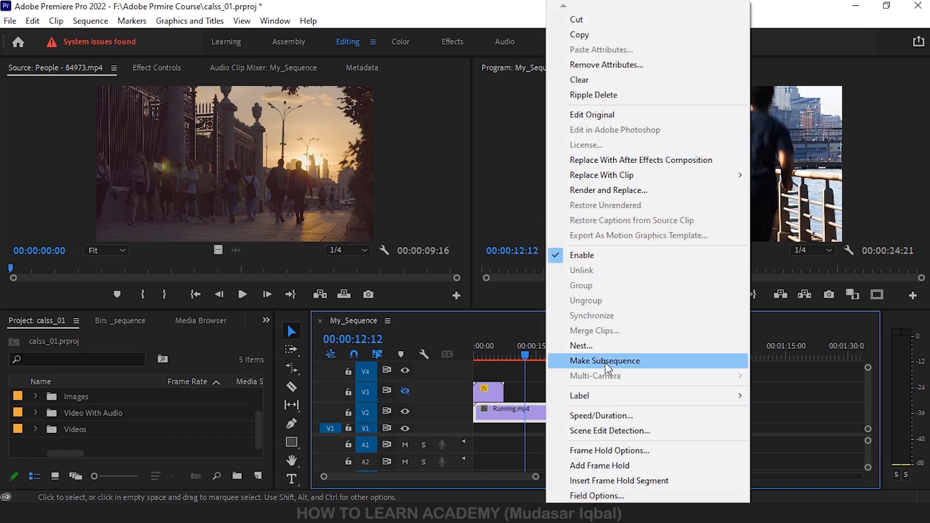
{"action": "left_click", "coordinate": [599, 415]}
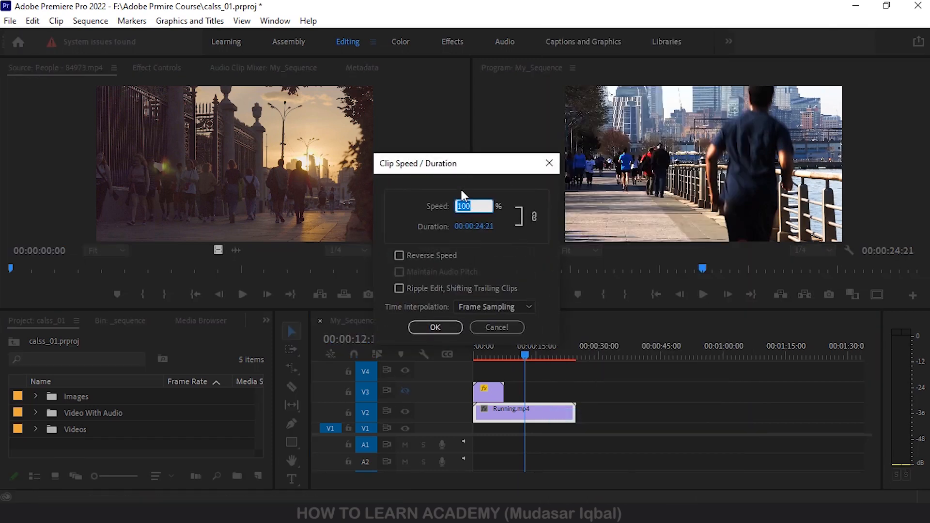
{"action": "type", "text": "15"}
{"action": "left_click", "coordinate": [435, 328]}
{"action": "left_click_drag", "start_coordinate": [529, 354], "coordinate": [513, 355]}
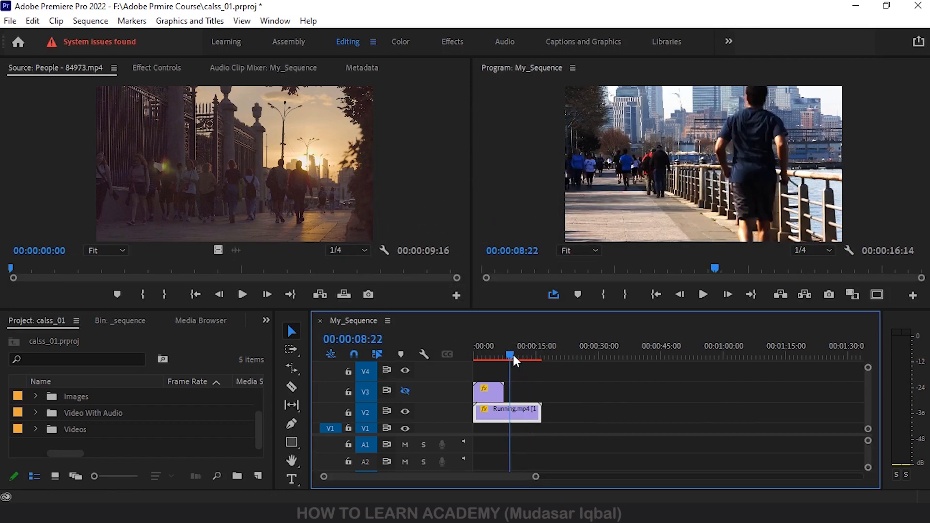
{"action": "key", "text": "space"}
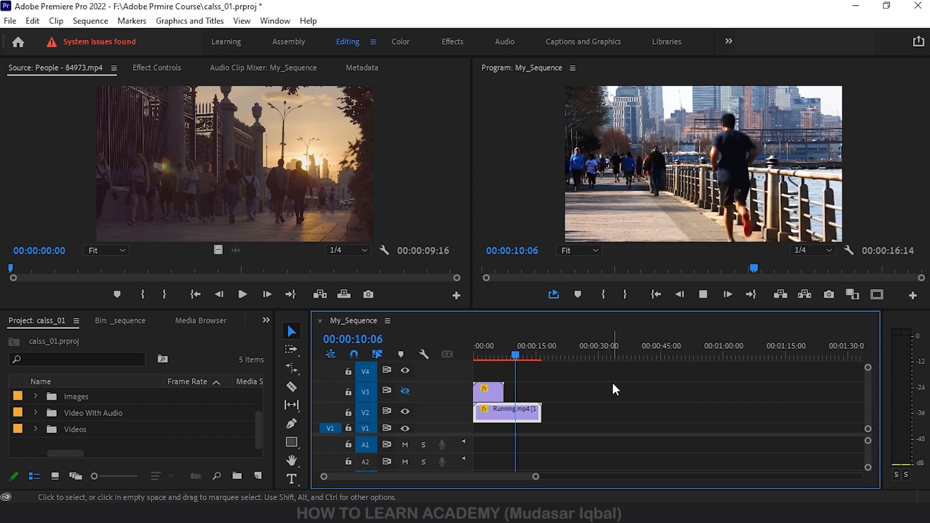
- Set the Running.mp4 clip's duration to 00:00:10:00 in its Speed/Duration settings
{"action": "right_click", "coordinate": [515, 416]}
{"action": "left_click", "coordinate": [571, 416]}
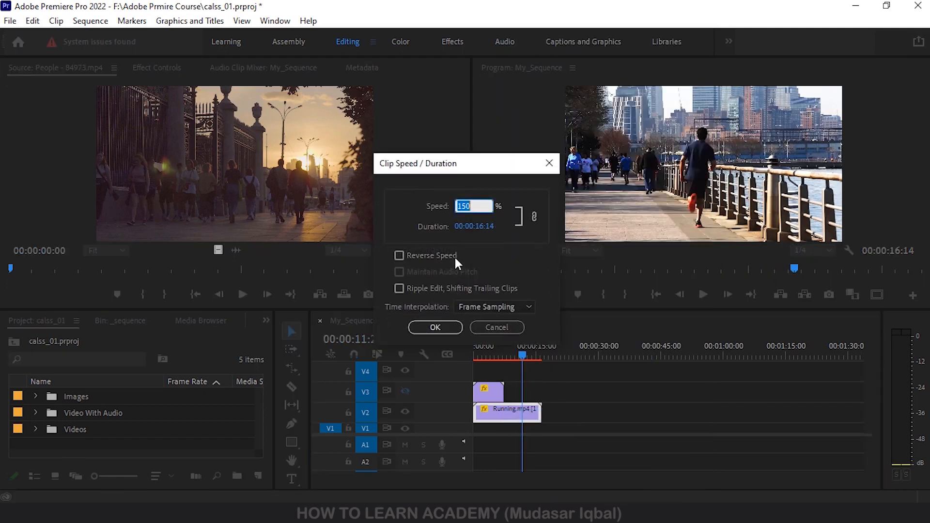
{"action": "left_click", "coordinate": [483, 228]}
{"action": "left_click", "coordinate": [482, 224]}
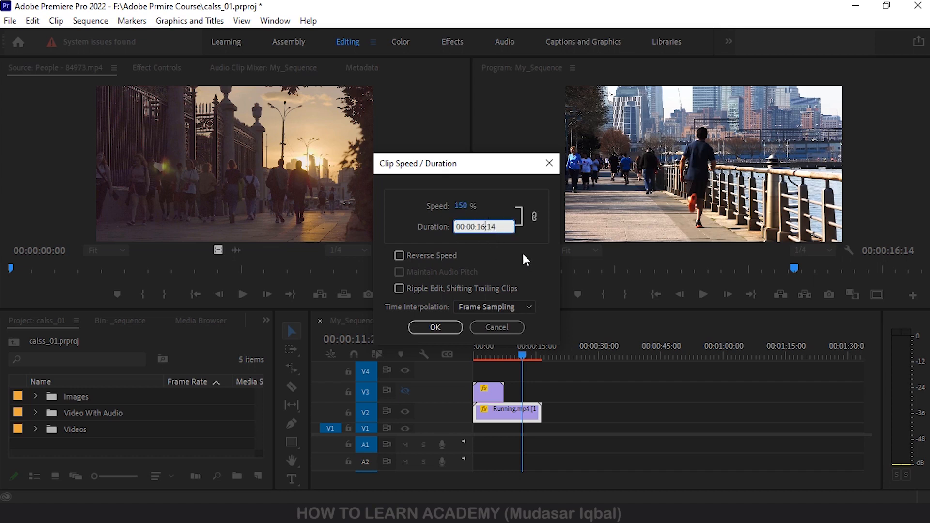
{"action": "key", "text": "BackSpace"}
{"action": "type", "text": "0"}
{"action": "key", "text": "Down"}
{"action": "left_click", "coordinate": [488, 226]}
{"action": "left_click", "coordinate": [501, 227]}
{"action": "key", "text": "BackSpace"}
{"action": "key", "text": "BackSpace"}
{"action": "type", "text": "00"}
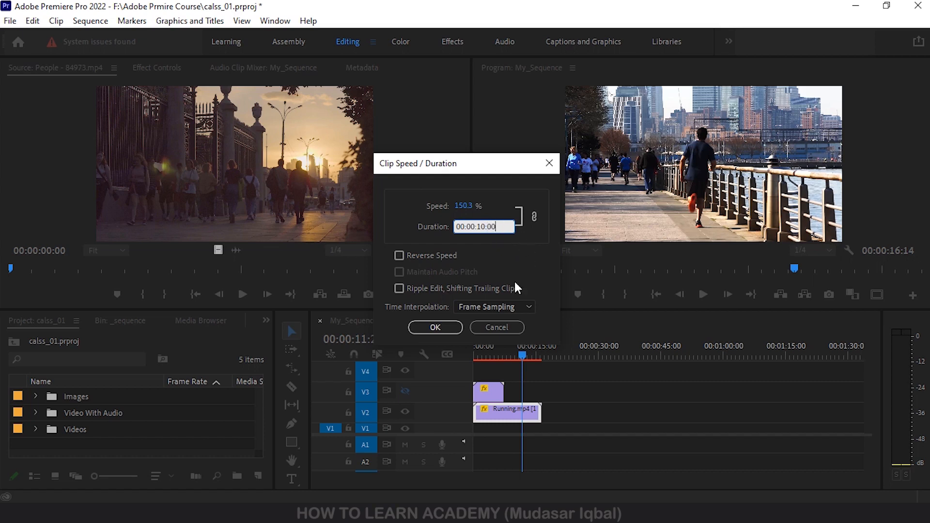
{"action": "left_click", "coordinate": [435, 328]}
- Play the ten-second Running.mp4 clip from the start of the sequence to check its pace
{"action": "left_click_drag", "start_coordinate": [523, 356], "coordinate": [441, 355]}
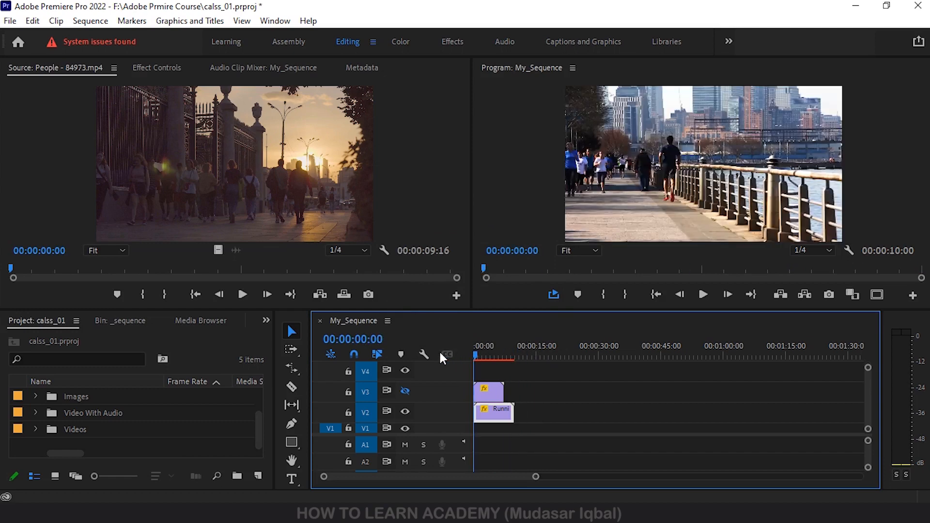
{"action": "key", "text": "space"}
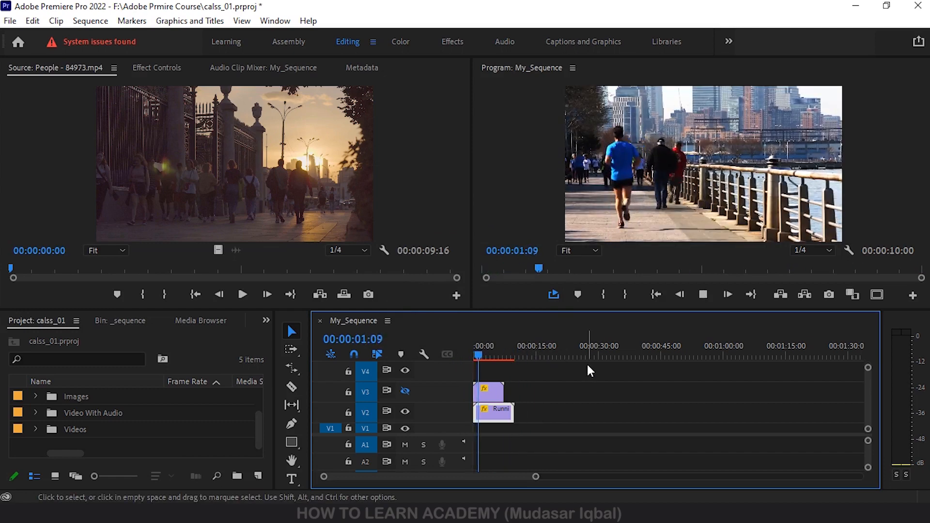
{"action": "key", "text": "space"}
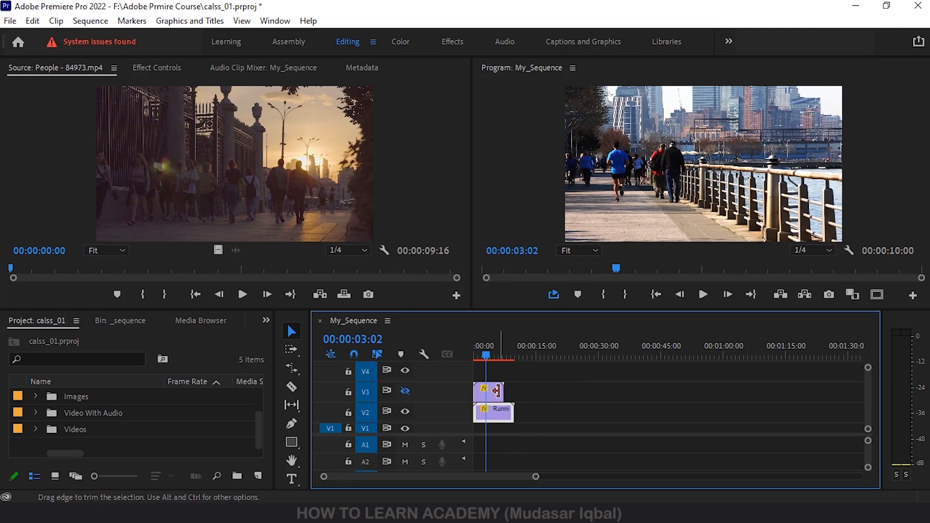
- Set the speed of the Running on Machine.mp4 clip on V3 to 100% in its Speed/Duration settings
{"action": "right_click", "coordinate": [498, 389]}
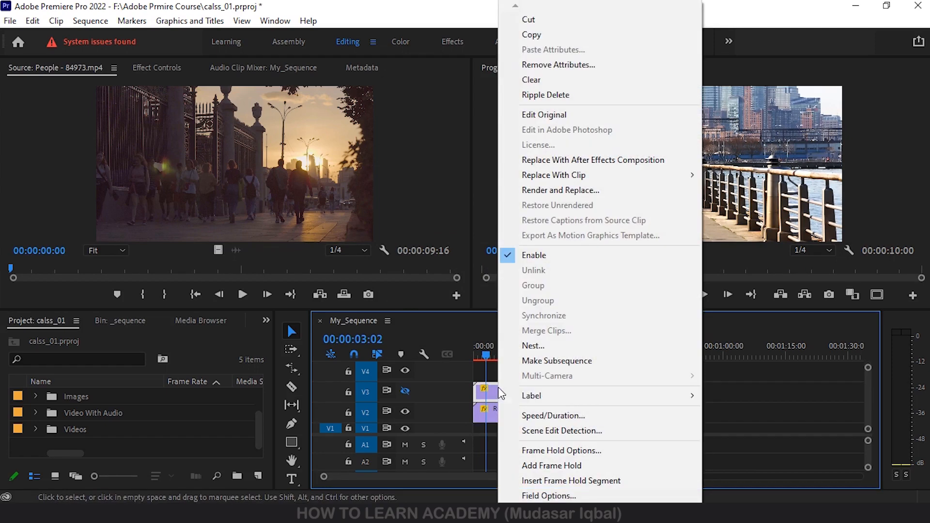
{"action": "left_click", "coordinate": [570, 414]}
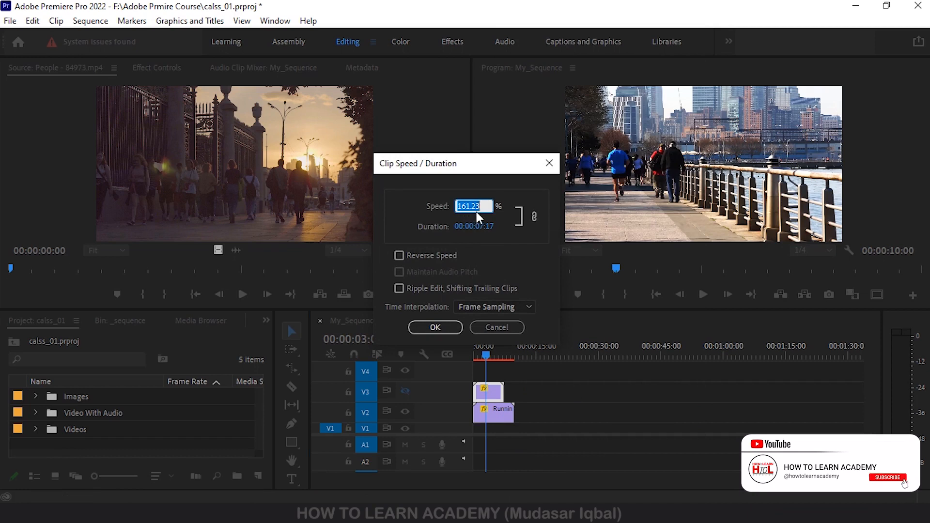
{"action": "left_click_drag", "start_coordinate": [486, 204], "coordinate": [422, 206]}
{"action": "type", "text": "100"}
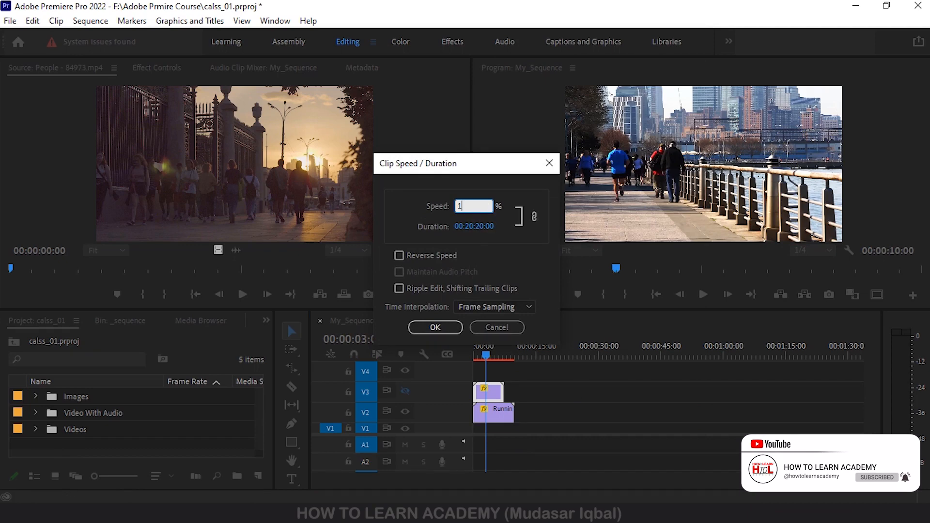
{"action": "left_click", "coordinate": [447, 327]}
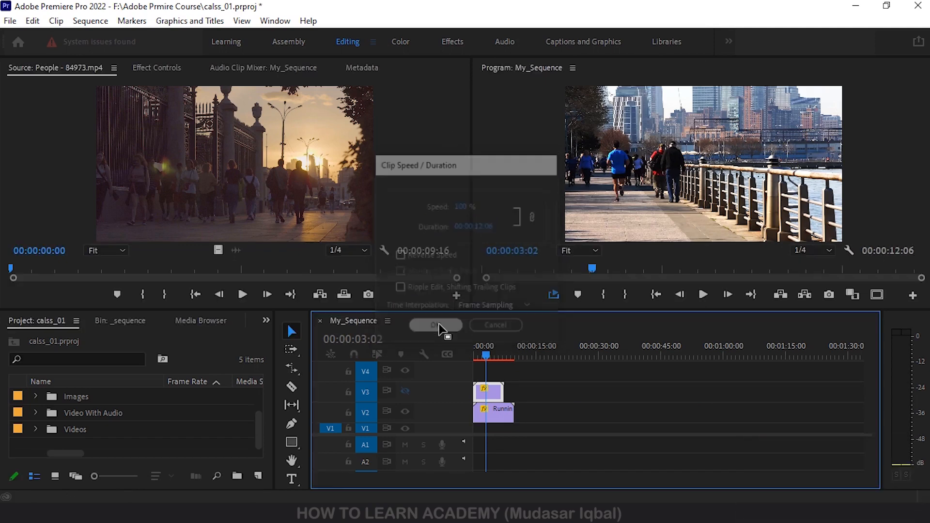
- Hide track V2, show track V3 and play the Running on Machine.mp4 clip to check its normal speed
{"action": "left_click_drag", "start_coordinate": [486, 345], "coordinate": [482, 345]}
{"action": "key", "text": "space"}
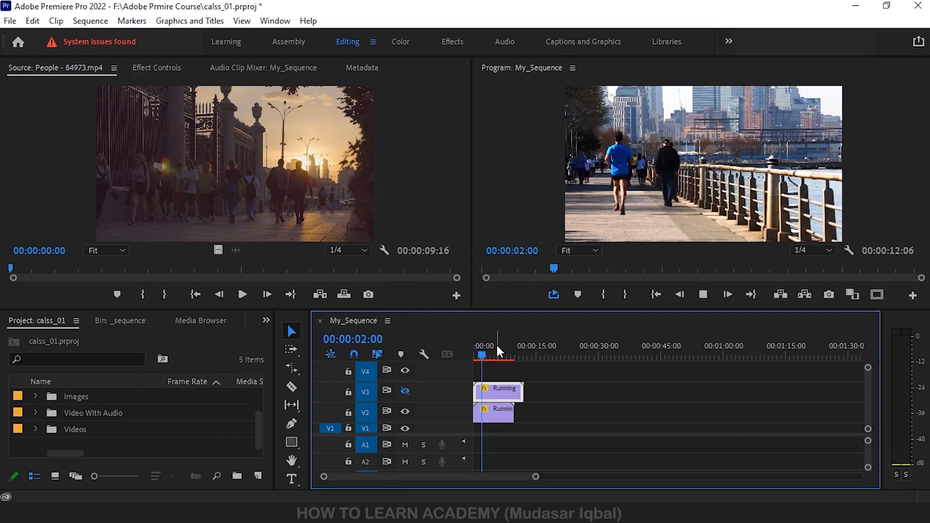
{"action": "key", "text": "space"}
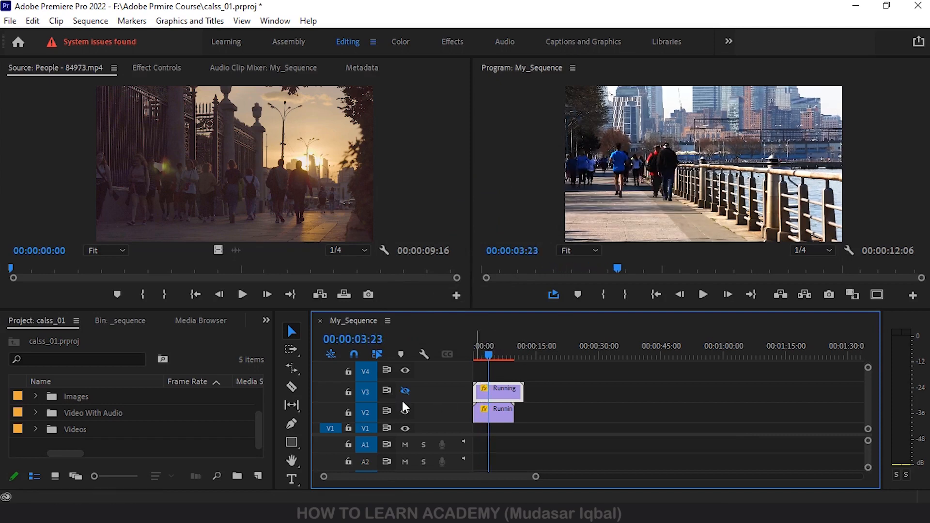
{"action": "left_click", "coordinate": [405, 411]}
{"action": "left_click", "coordinate": [405, 391]}
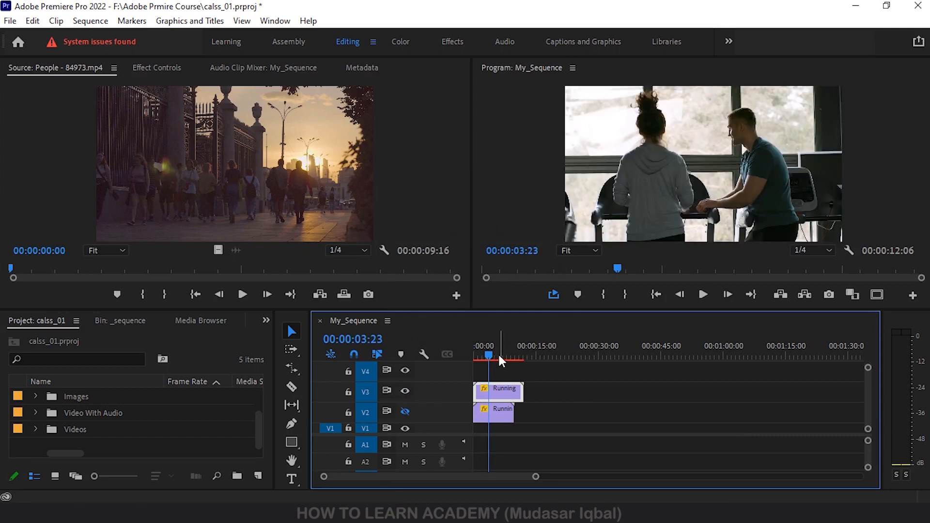
{"action": "left_click_drag", "start_coordinate": [499, 352], "coordinate": [483, 350]}
{"action": "key", "text": "space"}
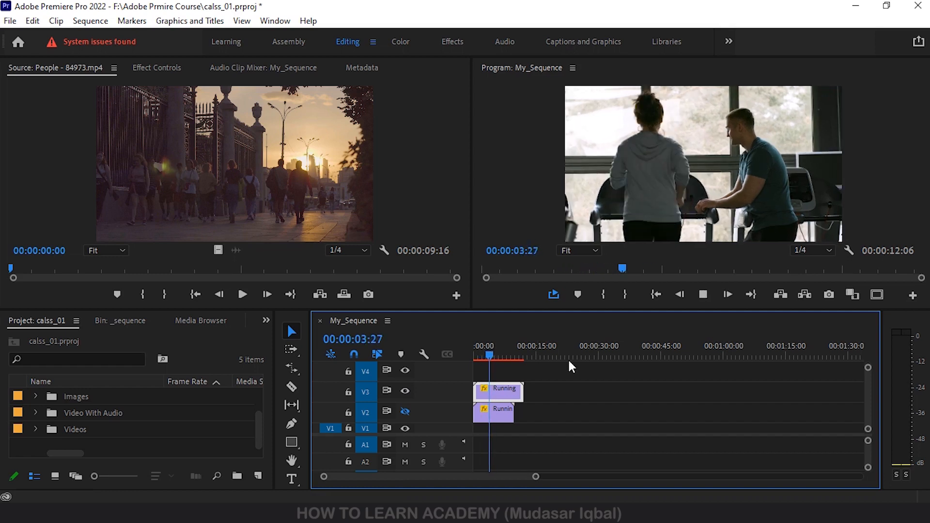
{"action": "key", "text": "space"}
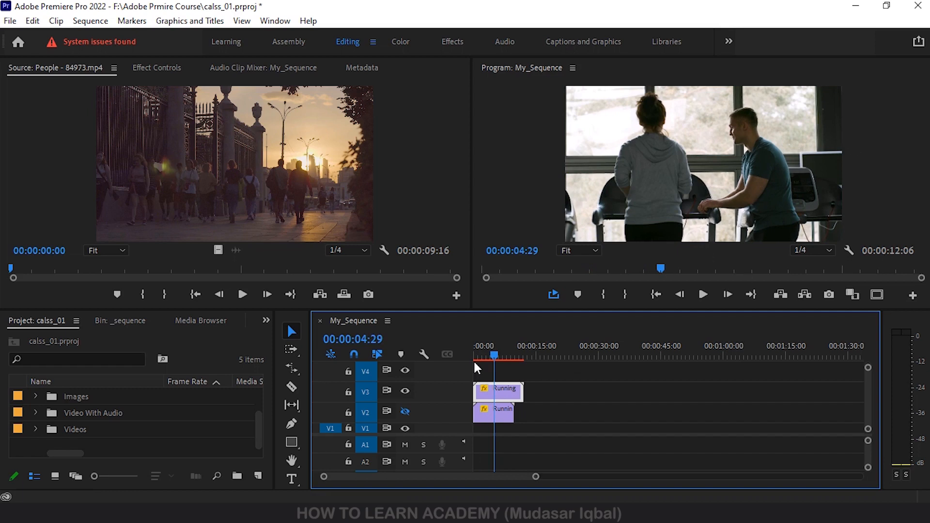
- Move the Running on Machine.mp4 clip on V3 to start at about 00:00:20:07 and play its opening
{"action": "left_click_drag", "start_coordinate": [504, 389], "coordinate": [587, 391]}
{"action": "left_click_drag", "start_coordinate": [554, 350], "coordinate": [574, 345]}
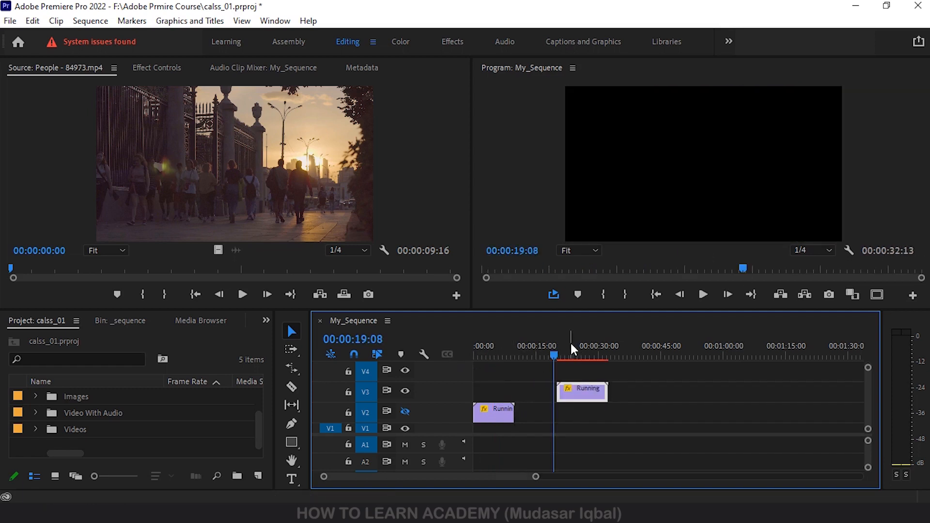
{"action": "left_click", "coordinate": [565, 341]}
{"action": "key", "text": "space"}
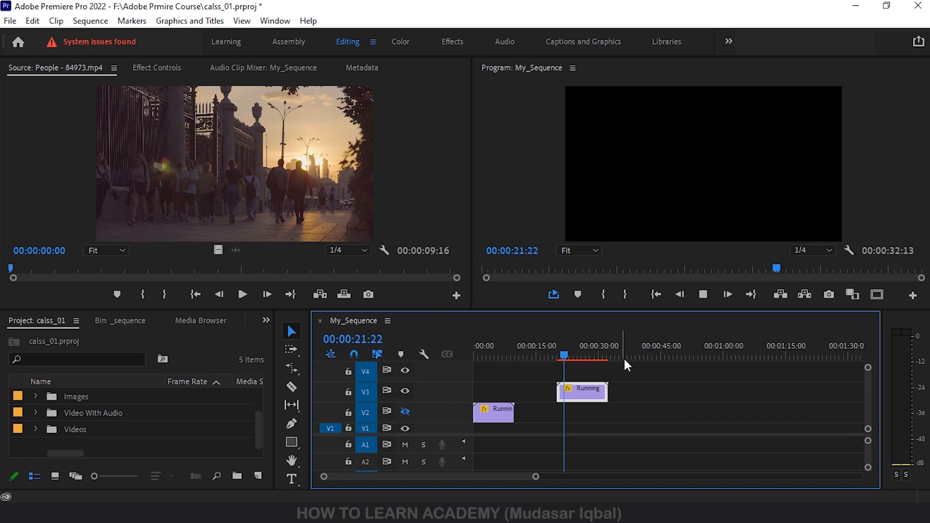
{"action": "key", "text": "space"}
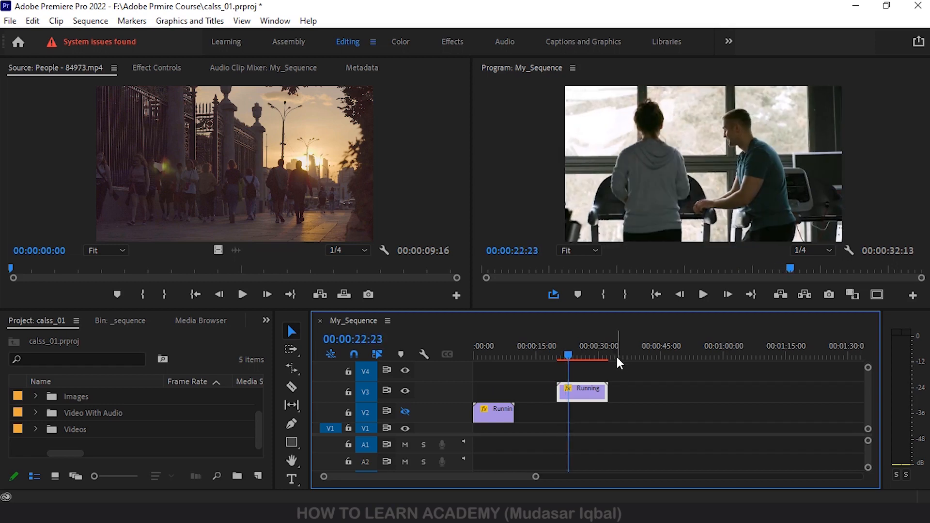
- Mark an In point at the start and an Out point at the end of the Running on Machine.mp4 clip
{"action": "left_click_drag", "start_coordinate": [572, 351], "coordinate": [560, 353]}
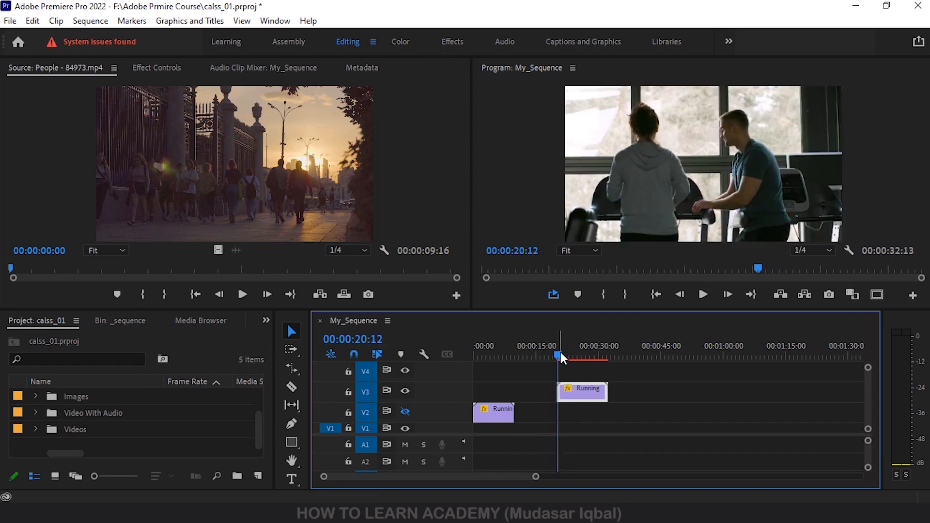
{"action": "key", "text": "i"}
{"action": "left_click_drag", "start_coordinate": [559, 347], "coordinate": [603, 356]}
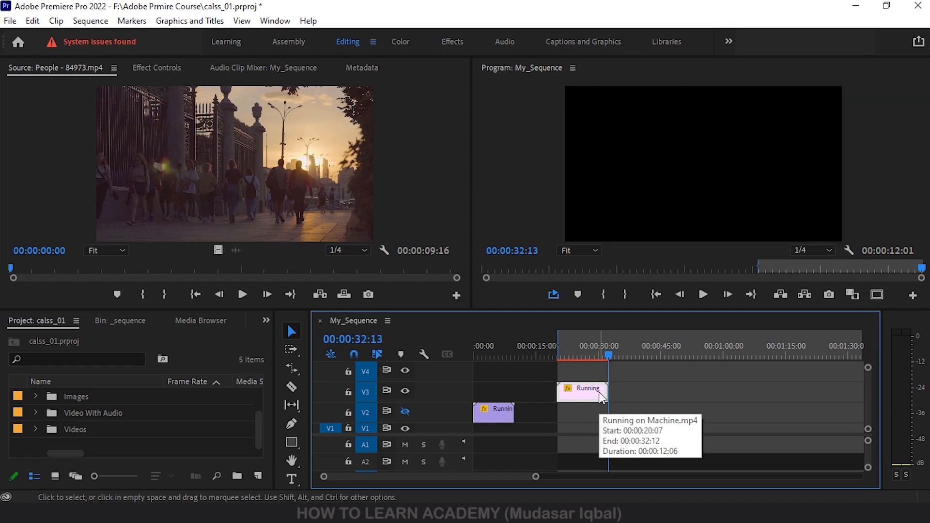
{"action": "key", "text": "o"}
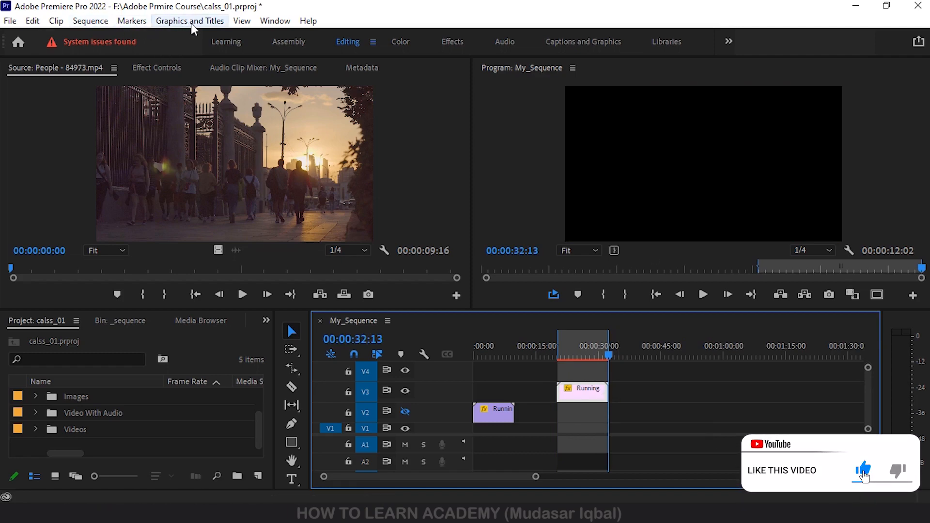
- Render the sequence from In to Out over the Running on Machine.mp4 clip, and stop the playback partway through
{"action": "left_click", "coordinate": [94, 22]}
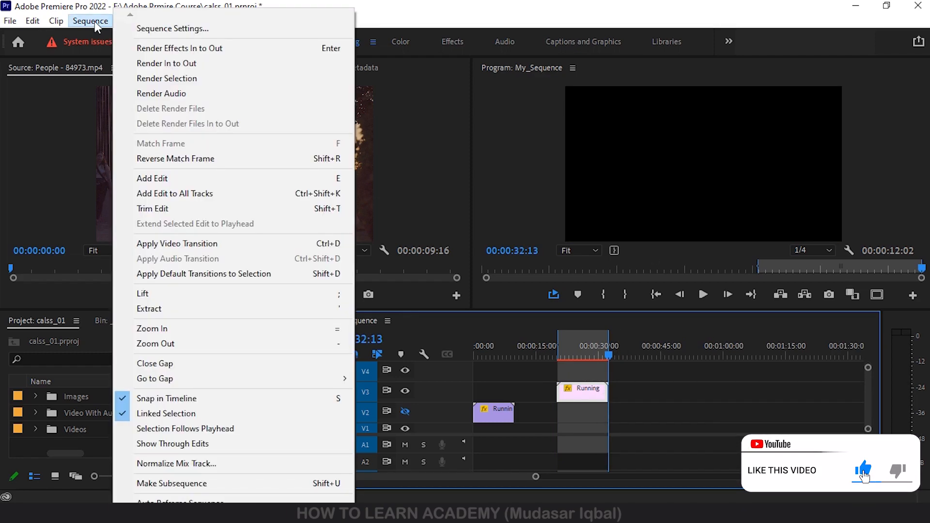
{"action": "left_click", "coordinate": [176, 70]}
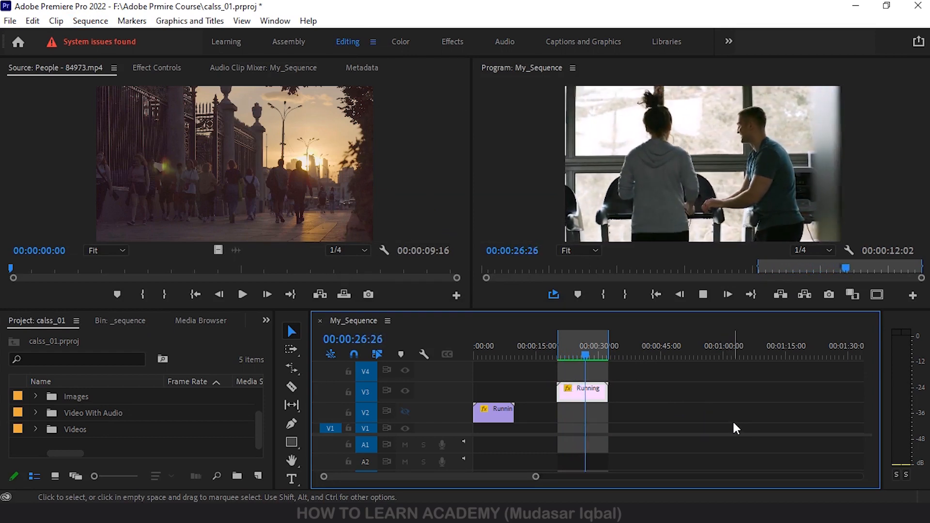
{"action": "key", "text": "space"}
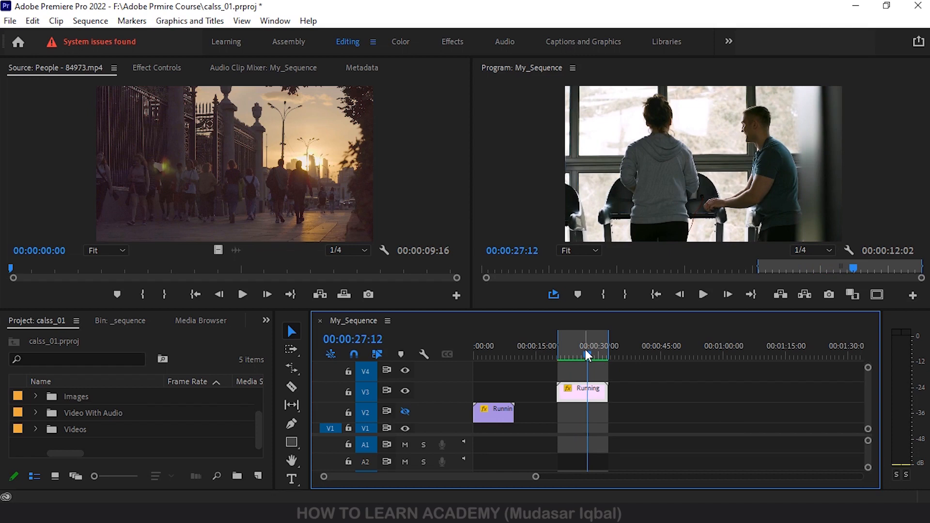
{"action": "left_click", "coordinate": [292, 371]}
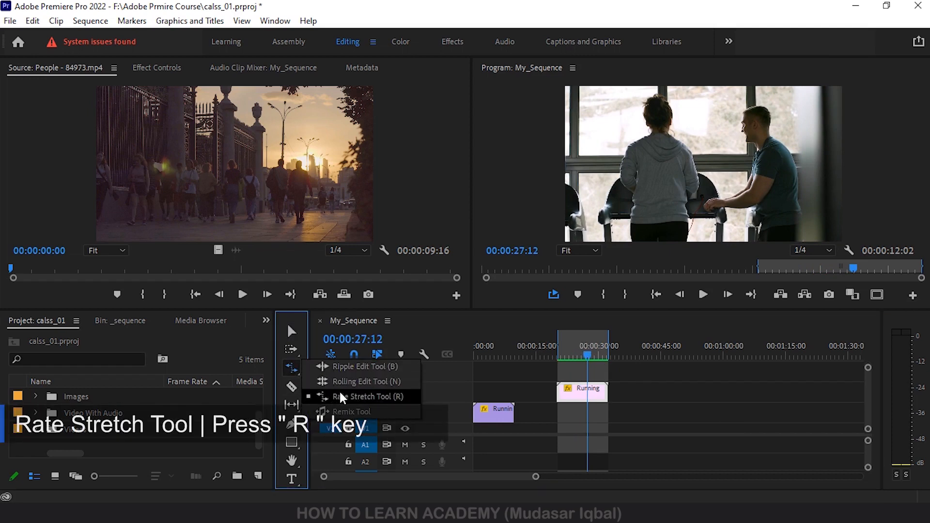
{"action": "left_click", "coordinate": [523, 415]}
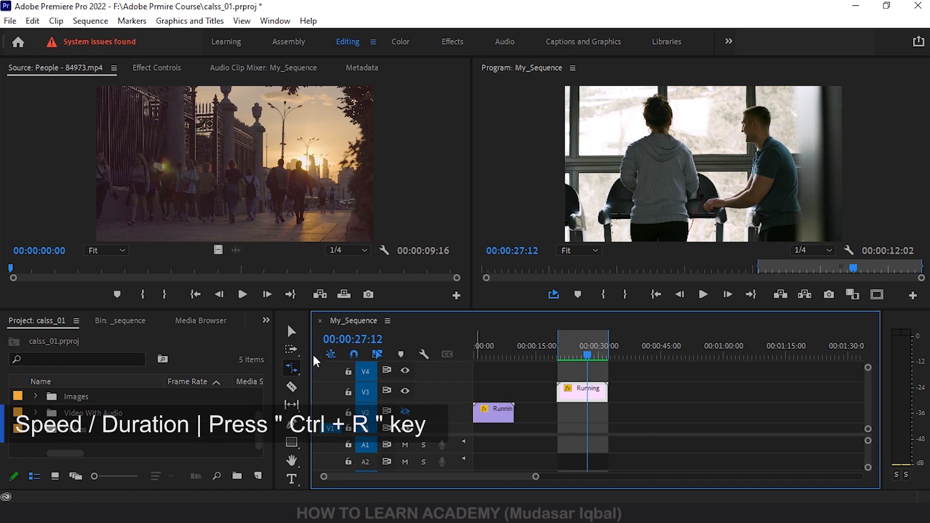
{"action": "left_click", "coordinate": [291, 331]}
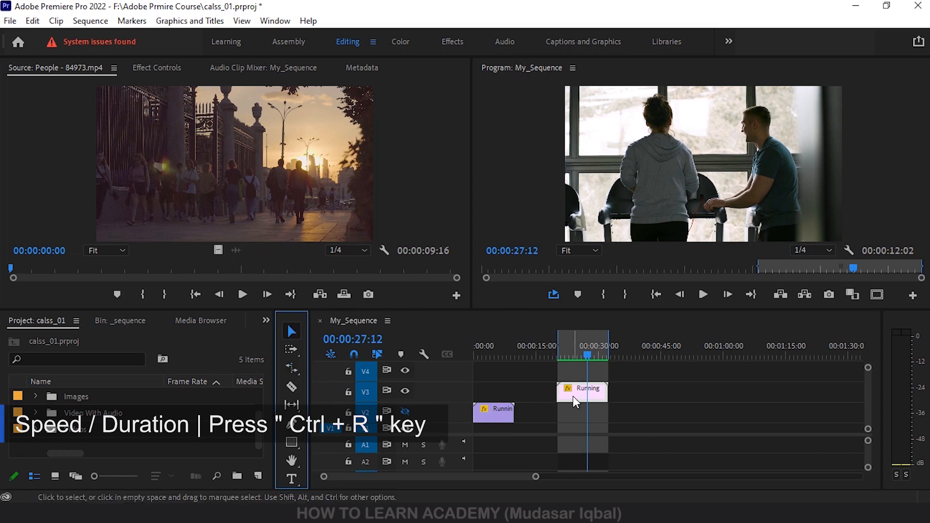